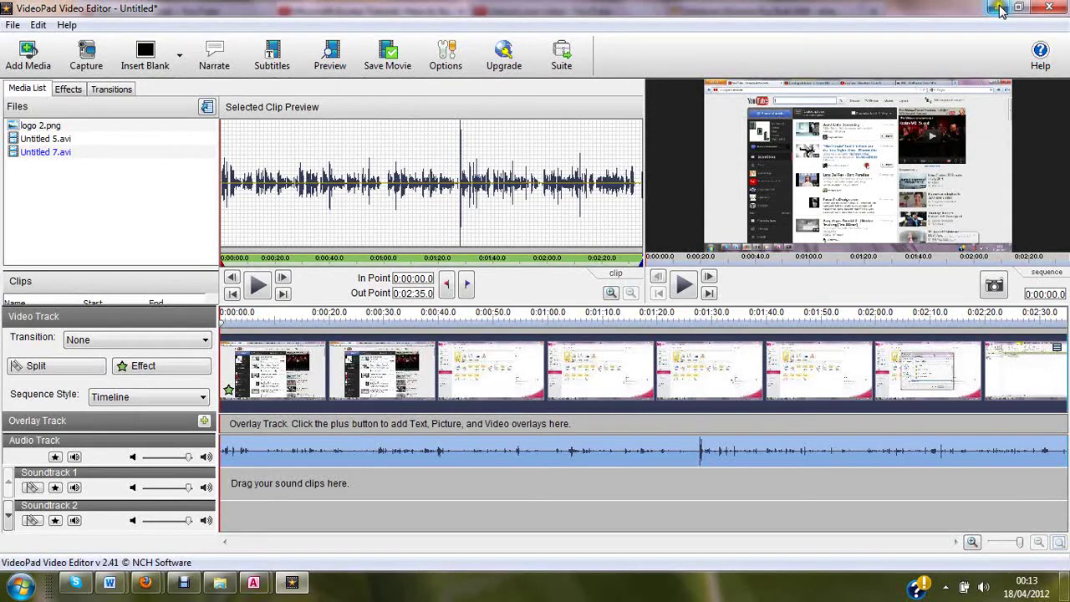
- Minimise the video editor and the browser windows to clear the screen
{"action": "left_click", "coordinate": [999, 8]}
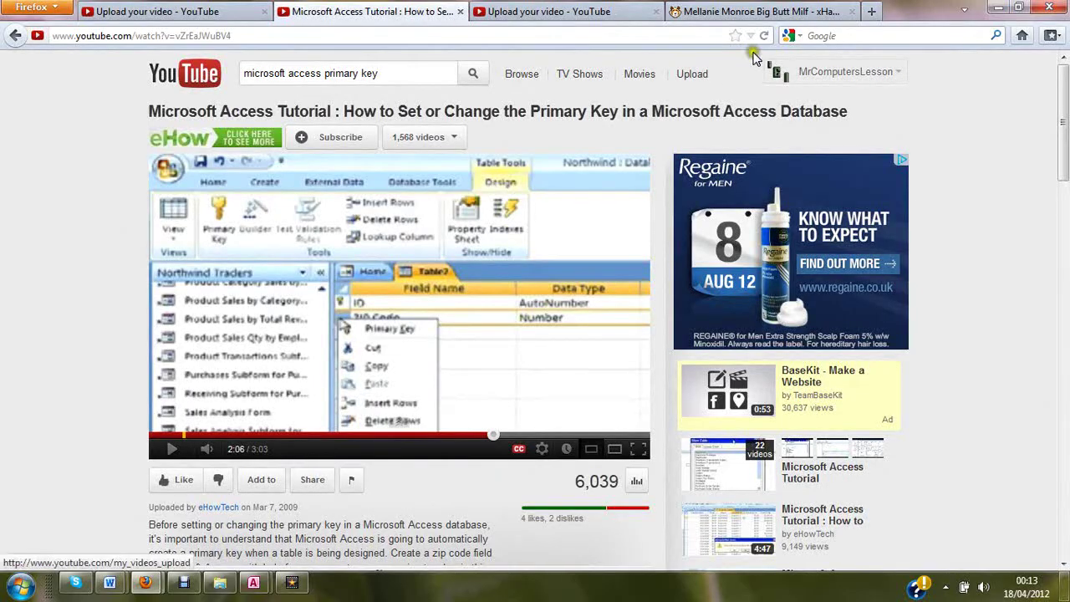
{"action": "left_click", "coordinate": [585, 10]}
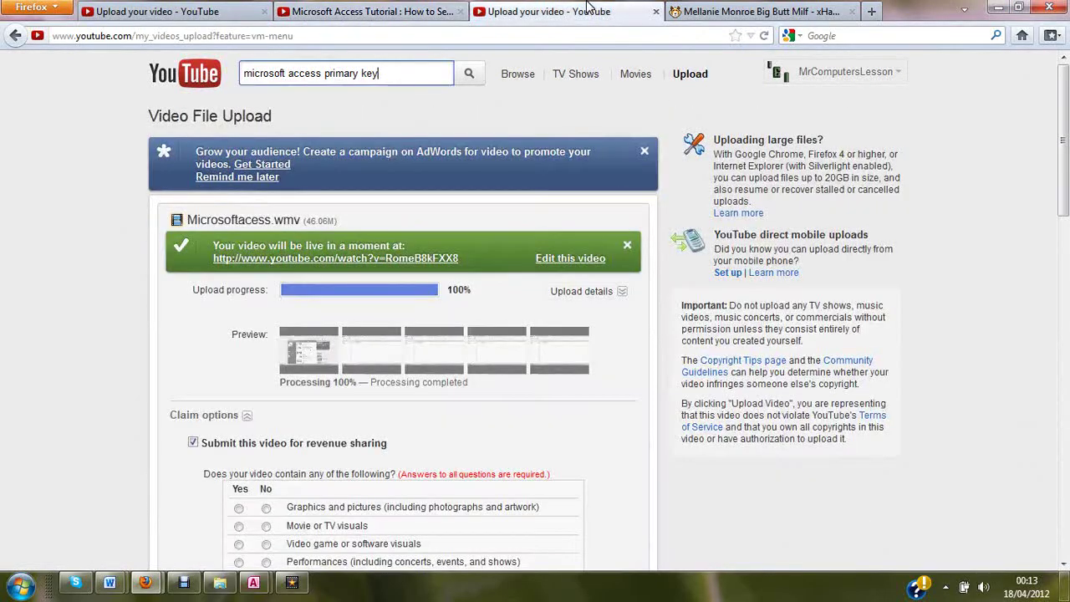
{"action": "left_click", "coordinate": [993, 10]}
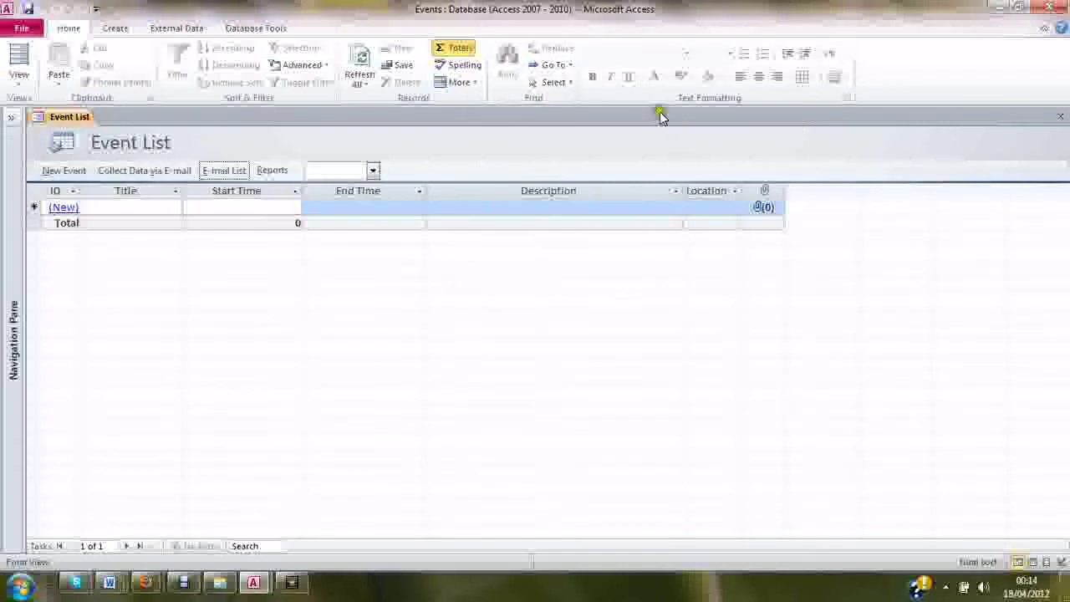
{"action": "left_click", "coordinate": [445, 199]}
{"action": "left_click", "coordinate": [376, 195]}
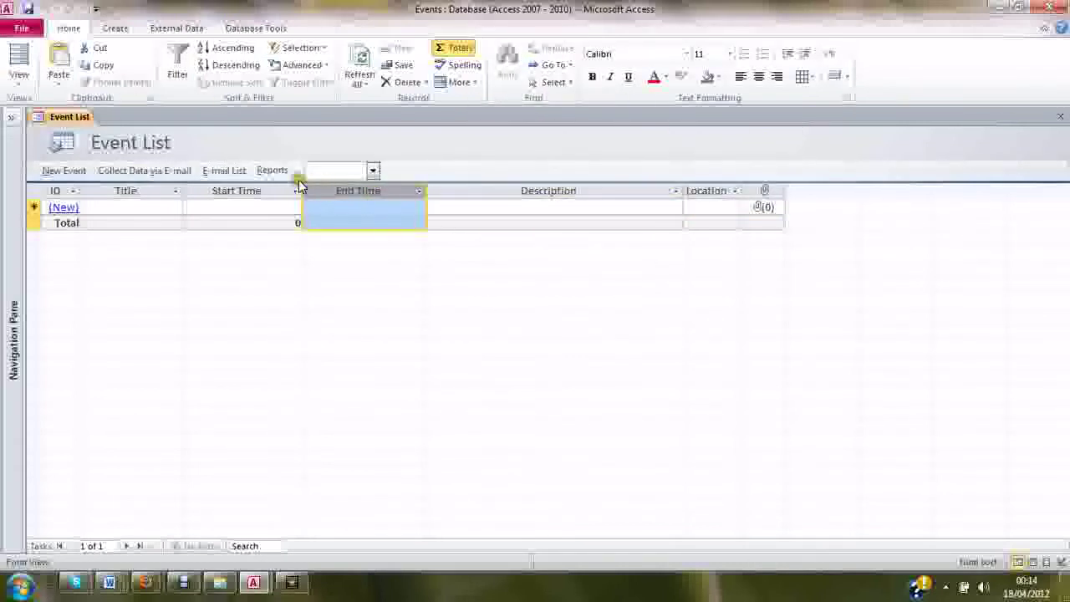
{"action": "left_click", "coordinate": [282, 189]}
{"action": "left_click", "coordinate": [374, 192]}
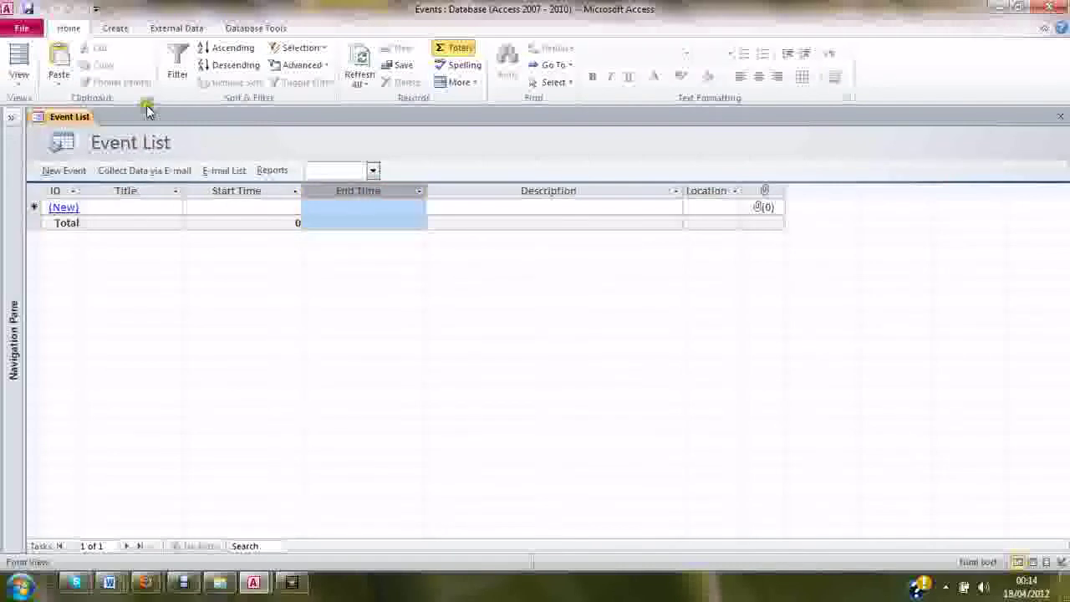
- Close the Events database and switch to the Access database containing Table1
{"action": "left_click", "coordinate": [1049, 8]}
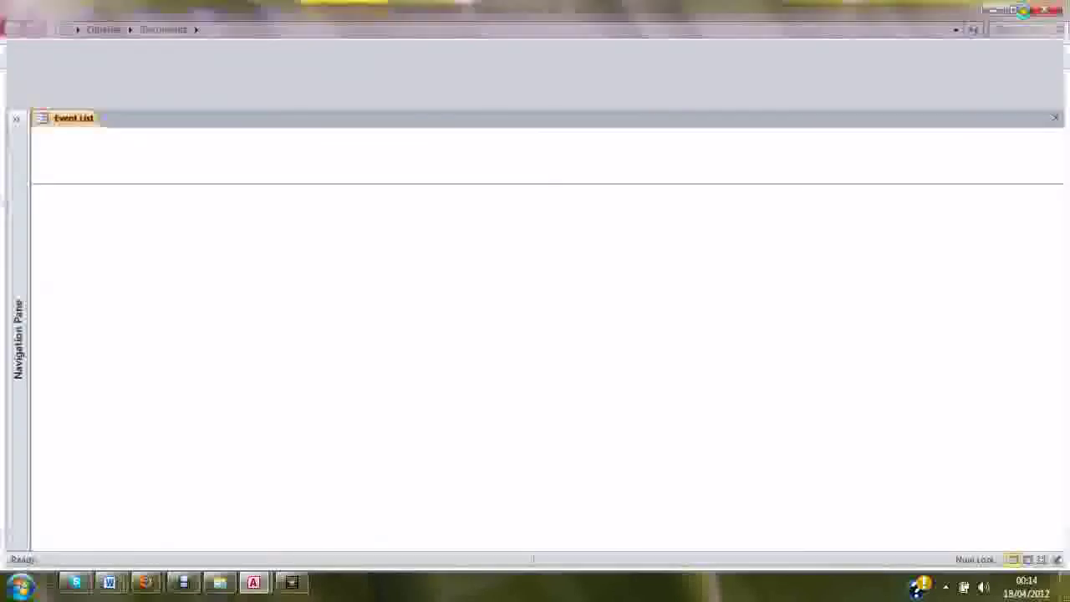
{"action": "left_click", "coordinate": [255, 583]}
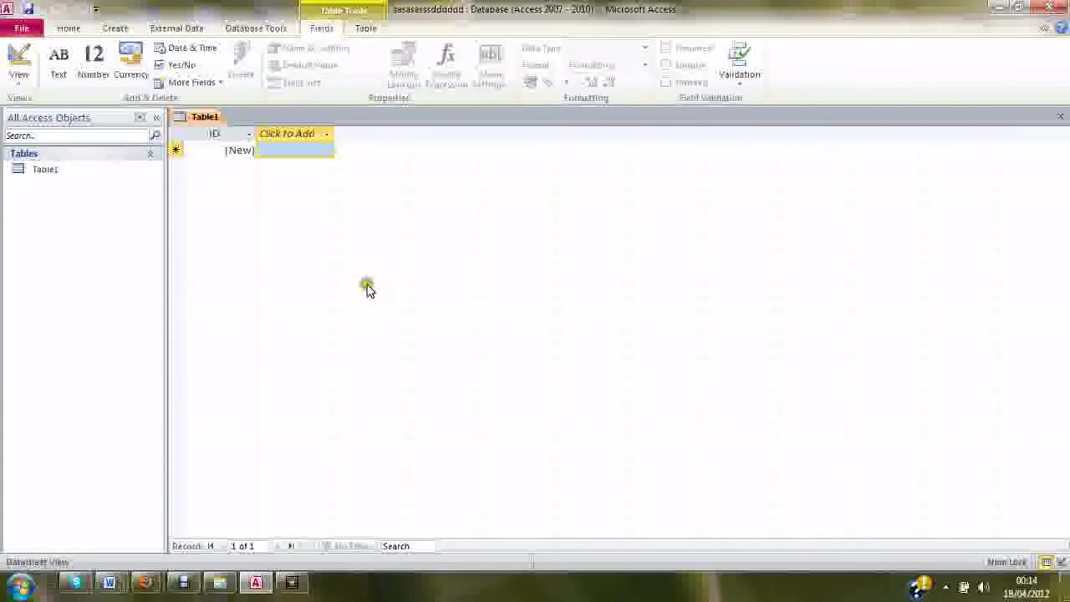
- Create a new table and switch it to Design View, saving it under the name sajbjak
{"action": "left_click", "coordinate": [113, 28]}
{"action": "left_click", "coordinate": [73, 57]}
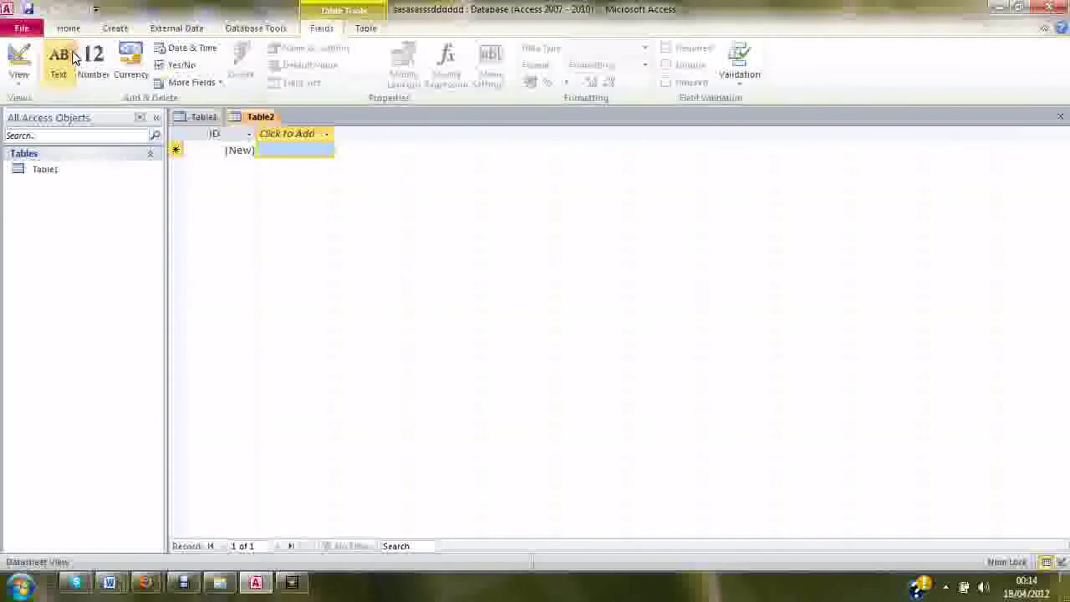
{"action": "left_click", "coordinate": [20, 77]}
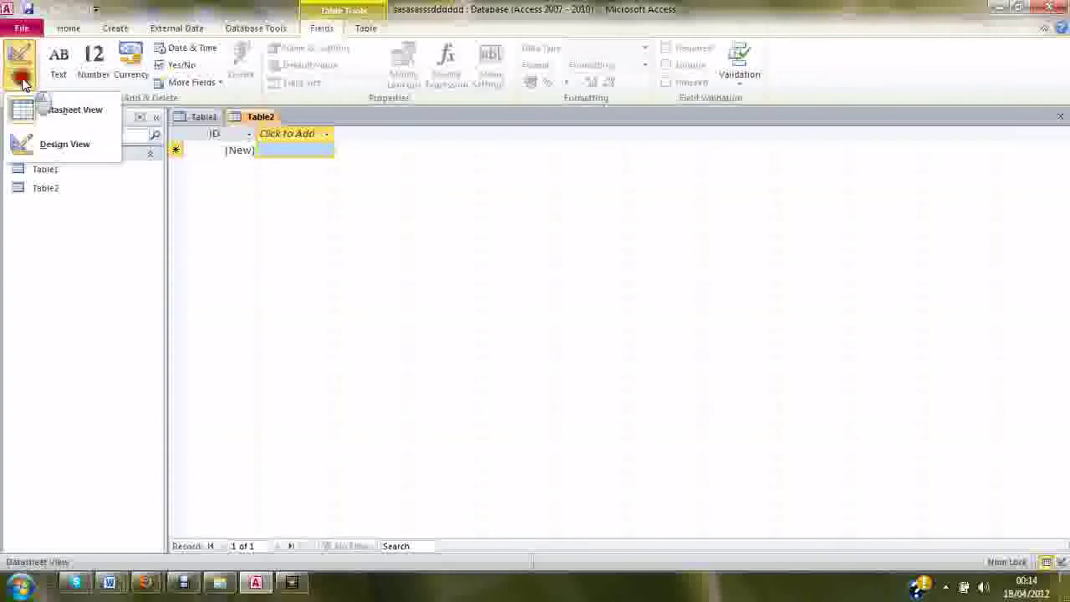
{"action": "left_click", "coordinate": [53, 147]}
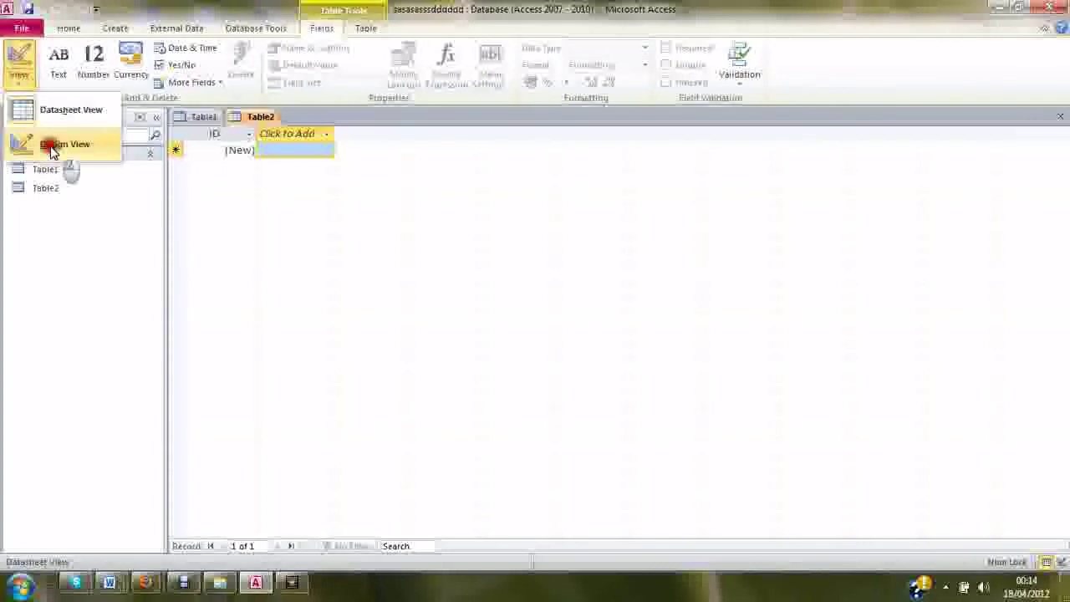
{"action": "left_click_drag", "start_coordinate": [540, 163], "coordinate": [493, 176]}
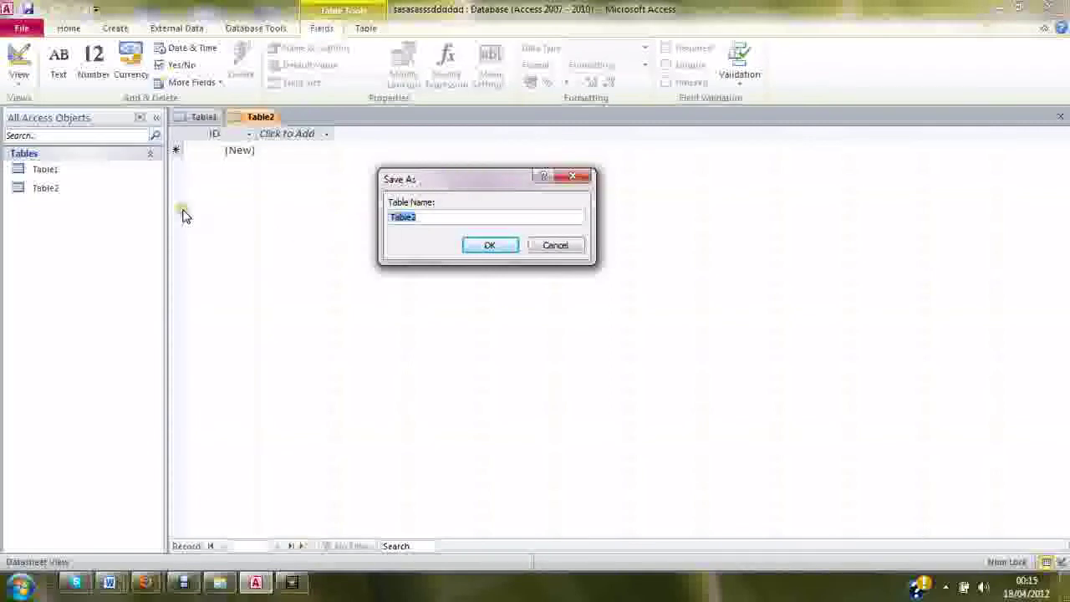
{"action": "type", "text": "sajbjak"}
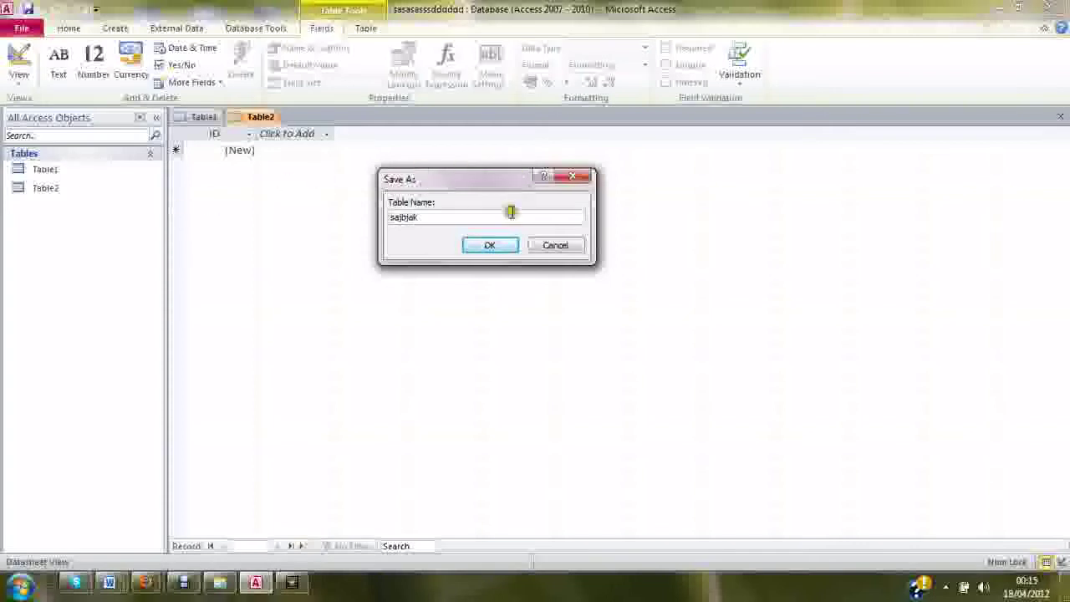
{"action": "left_click", "coordinate": [491, 245]}
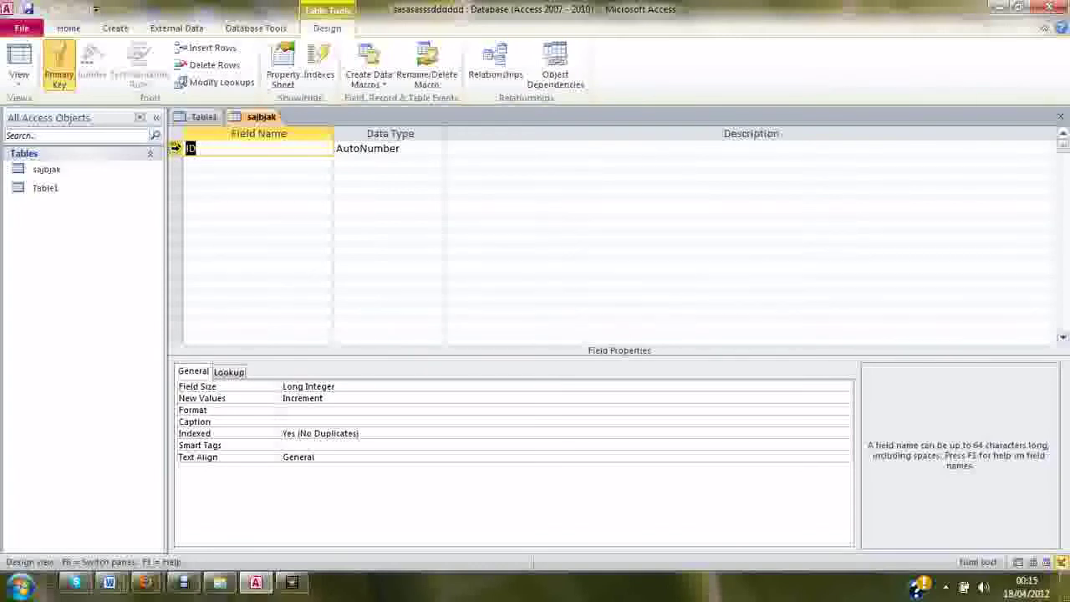
- Examine the ID field's name and data type and the empty row below it in the table design
{"action": "left_click", "coordinate": [202, 148]}
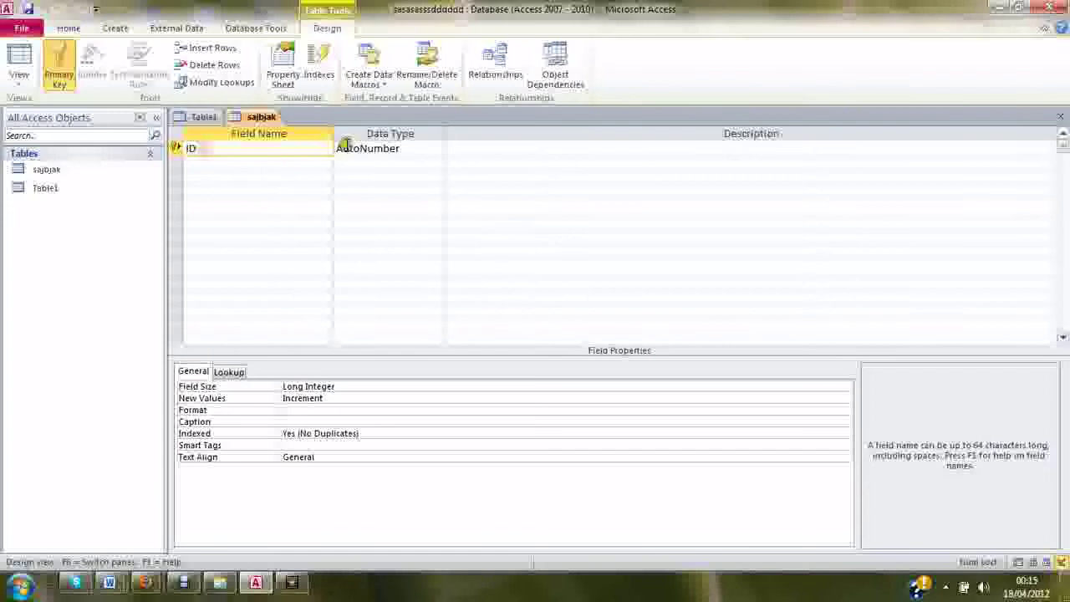
{"action": "left_click", "coordinate": [423, 149]}
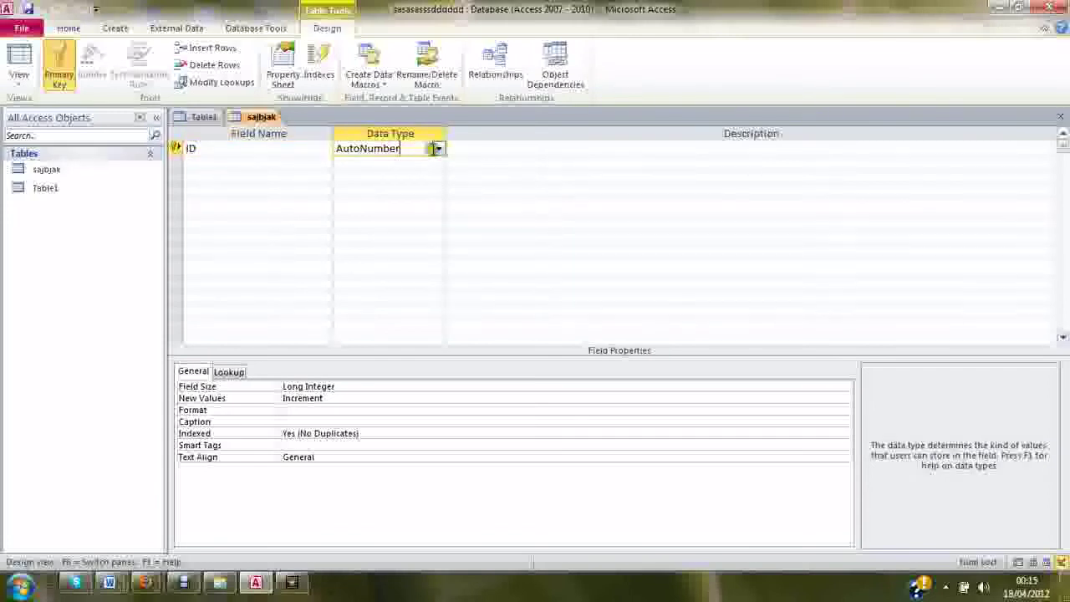
{"action": "left_click_drag", "start_coordinate": [424, 150], "coordinate": [310, 153]}
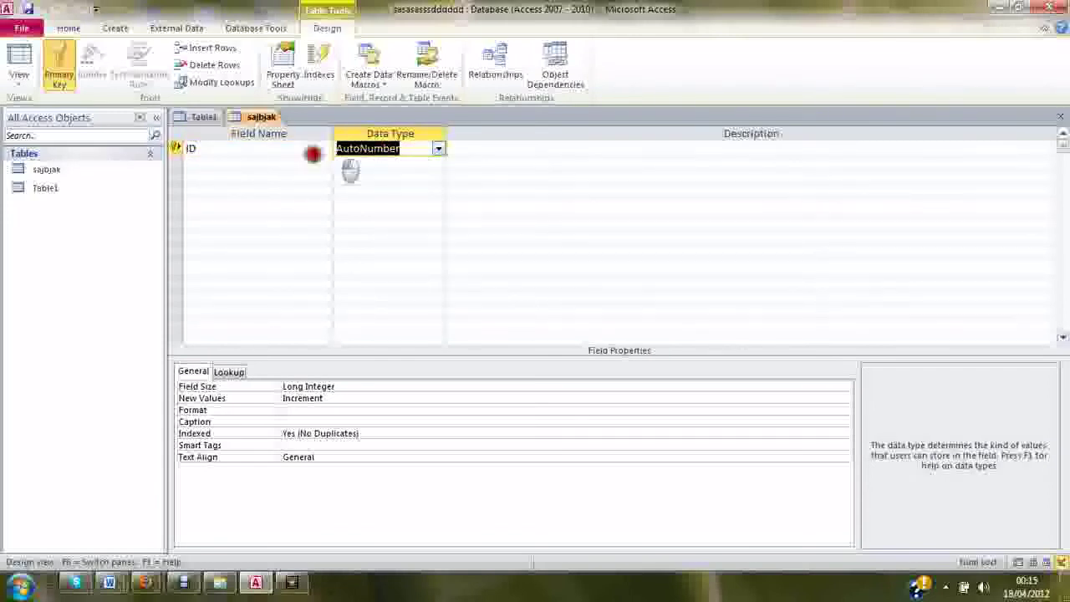
{"action": "left_click", "coordinate": [299, 153]}
{"action": "left_click", "coordinate": [406, 149]}
{"action": "left_click_drag", "start_coordinate": [406, 149], "coordinate": [329, 148]}
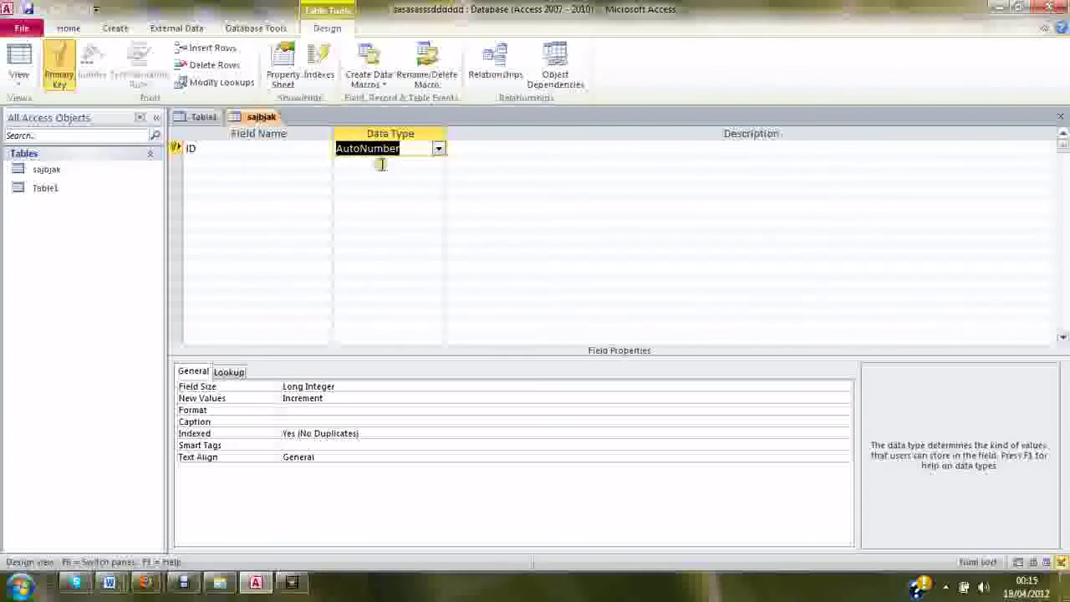
{"action": "left_click", "coordinate": [176, 162]}
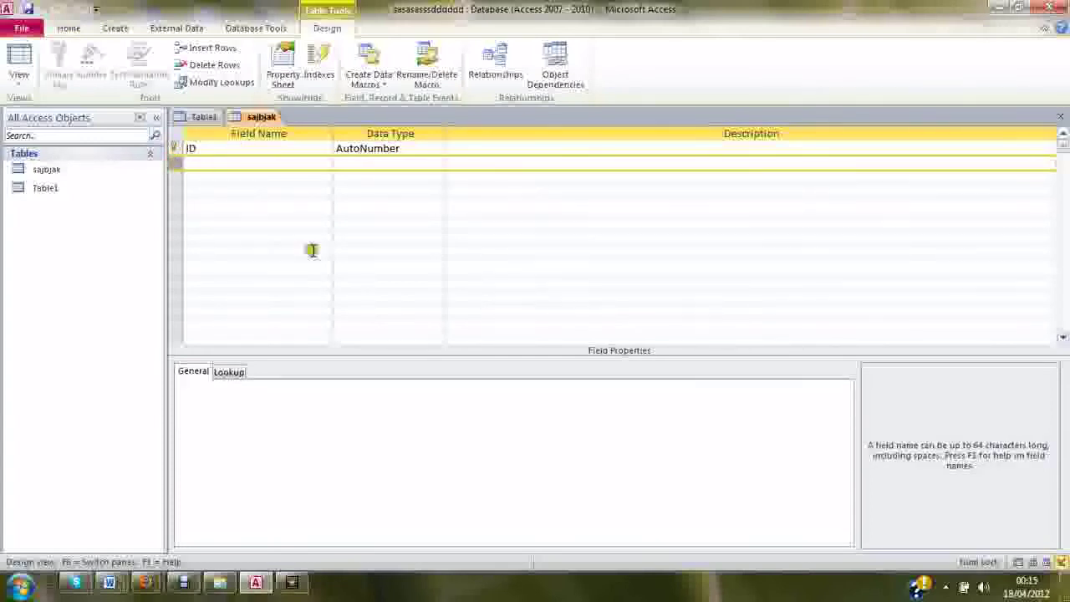
{"action": "left_click", "coordinate": [233, 164]}
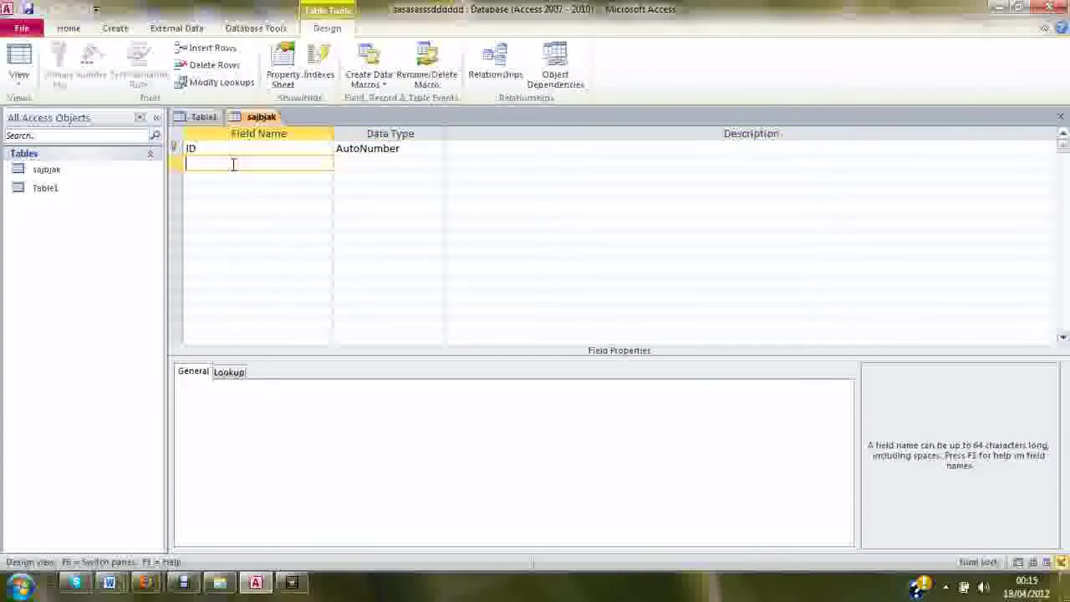
{"action": "left_click", "coordinate": [194, 148]}
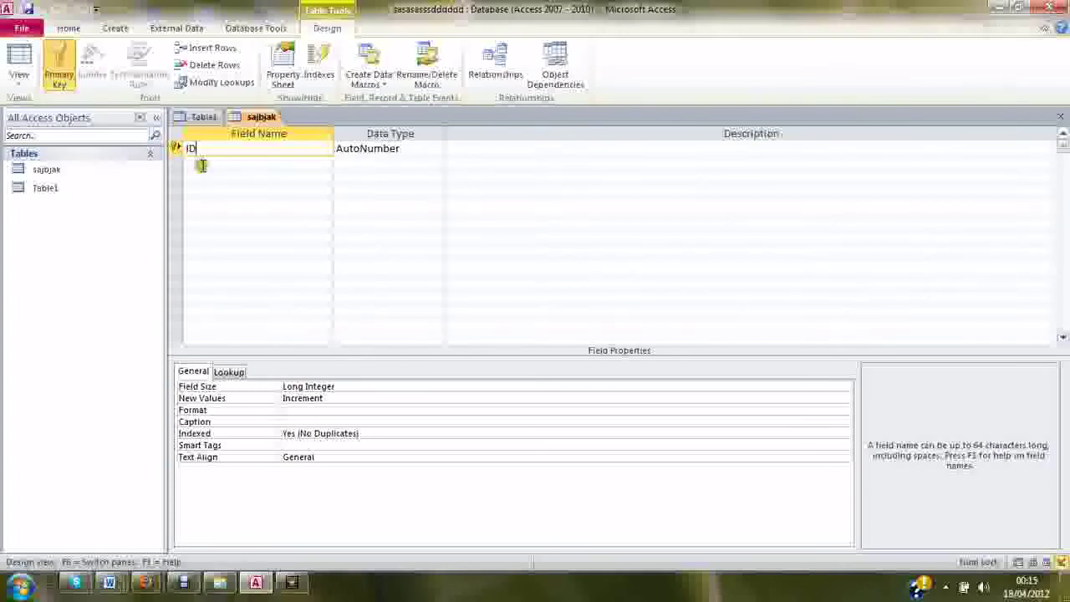
- Add a field named Zipcode in the row below ID
{"action": "left_click", "coordinate": [202, 164]}
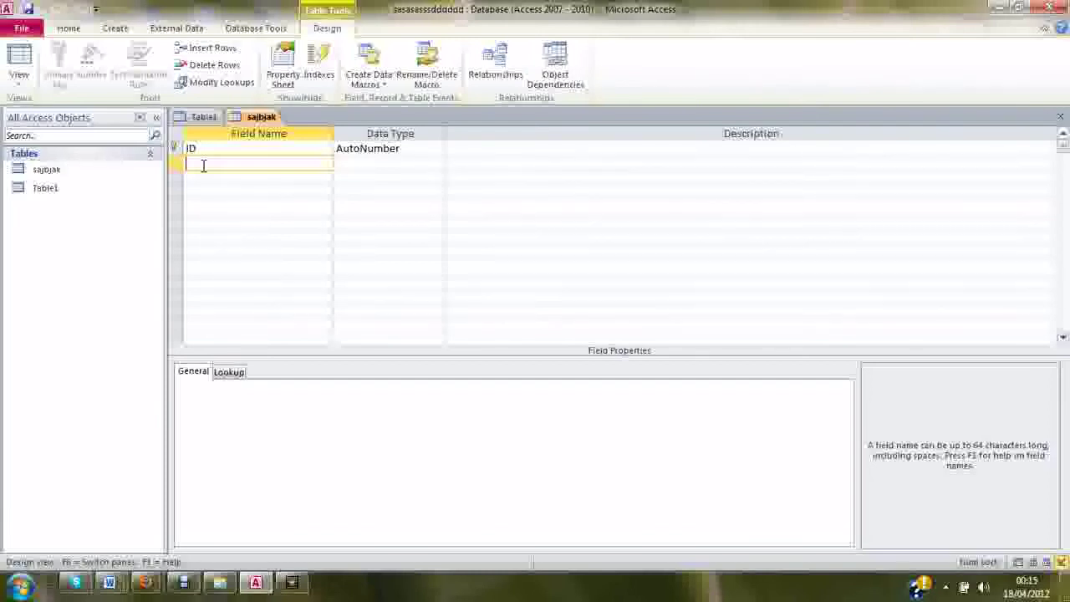
{"action": "type", "text": "ZipCode"}
{"action": "left_click", "coordinate": [206, 177]}
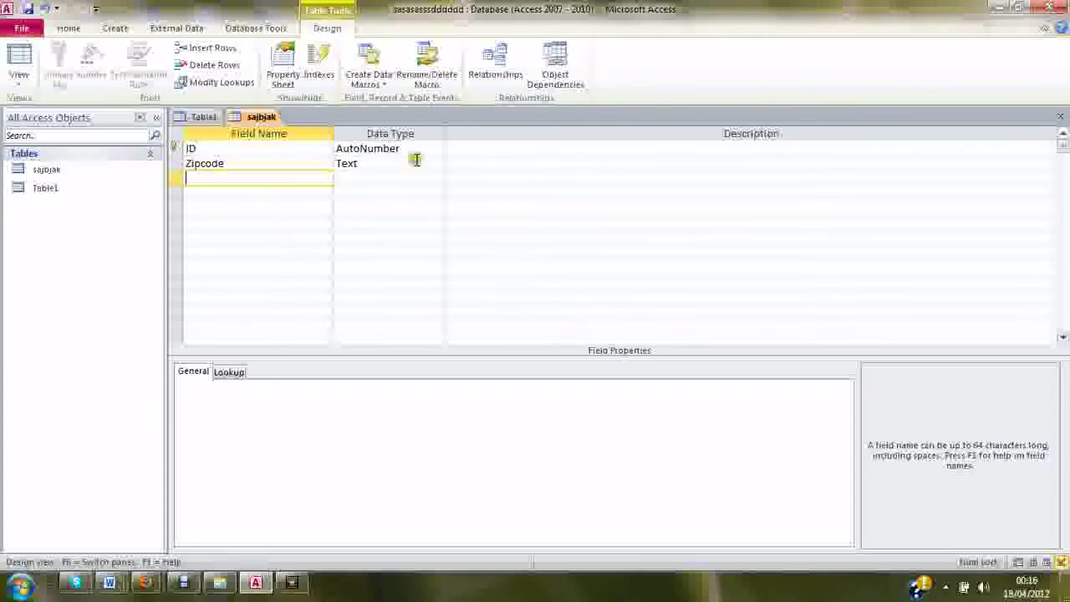
- Set the data type of the unnamed row below Zipcode to Number
{"action": "left_click", "coordinate": [370, 163]}
{"action": "left_click", "coordinate": [437, 174]}
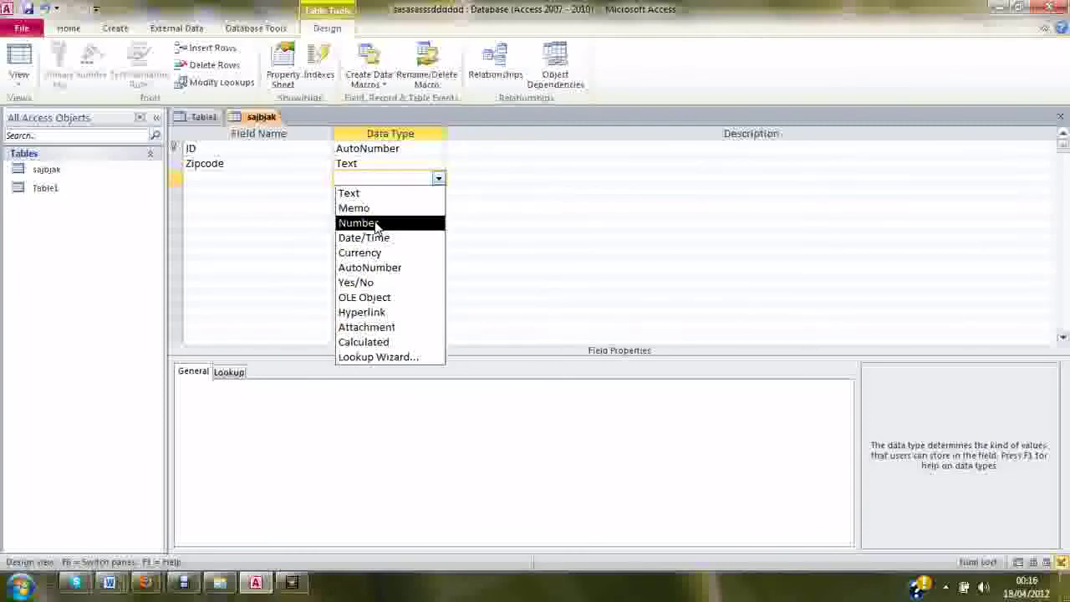
{"action": "left_click", "coordinate": [375, 223]}
{"action": "left_click", "coordinate": [265, 210]}
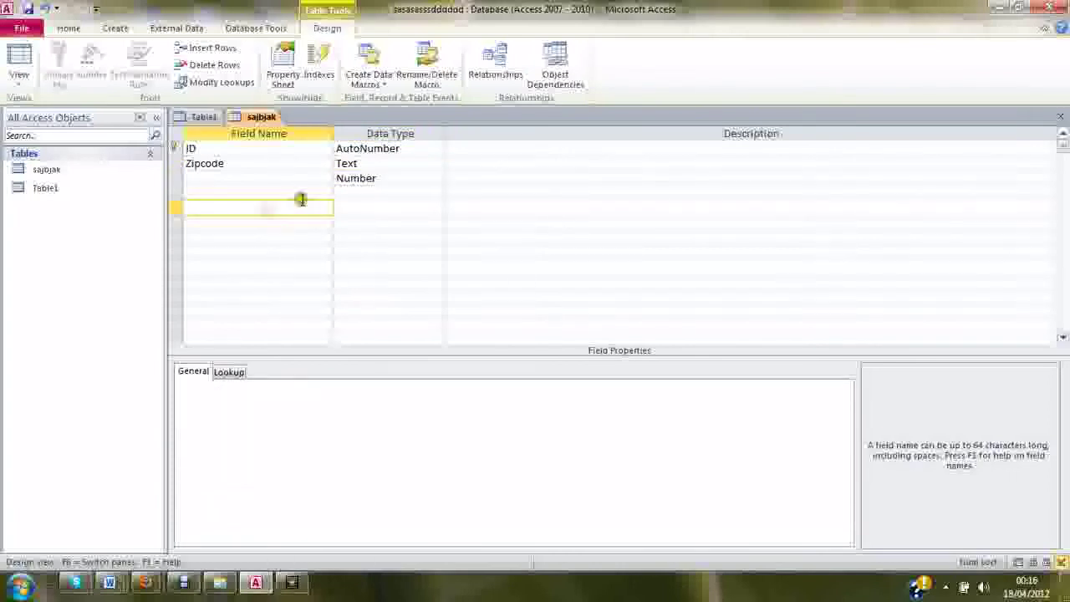
- Clear the Number data type from the unnamed row below Zipcode and choose Text instead
{"action": "left_click", "coordinate": [385, 178]}
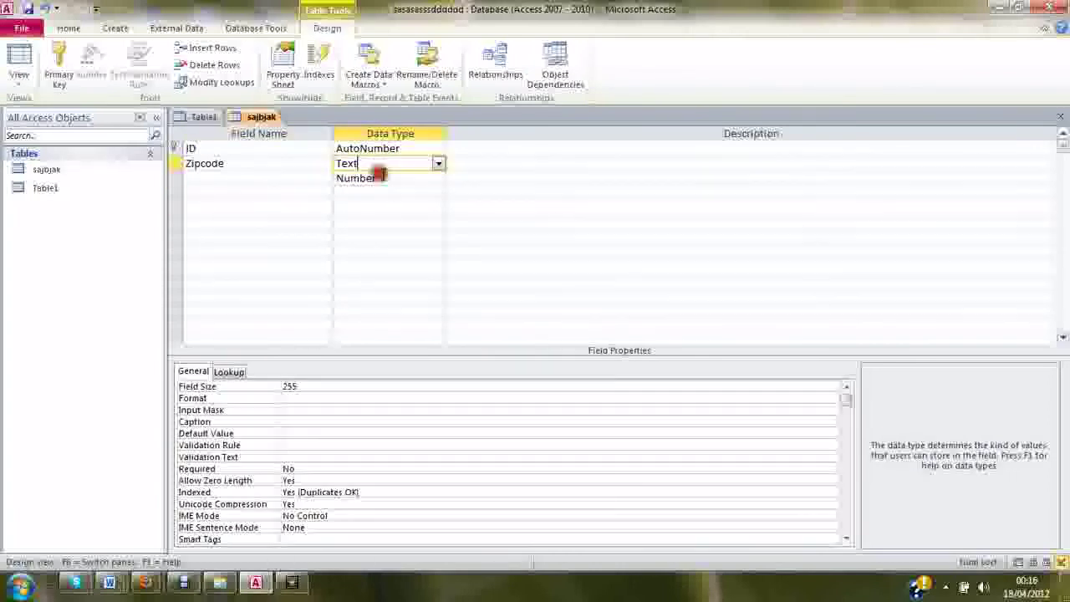
{"action": "left_click", "coordinate": [378, 175]}
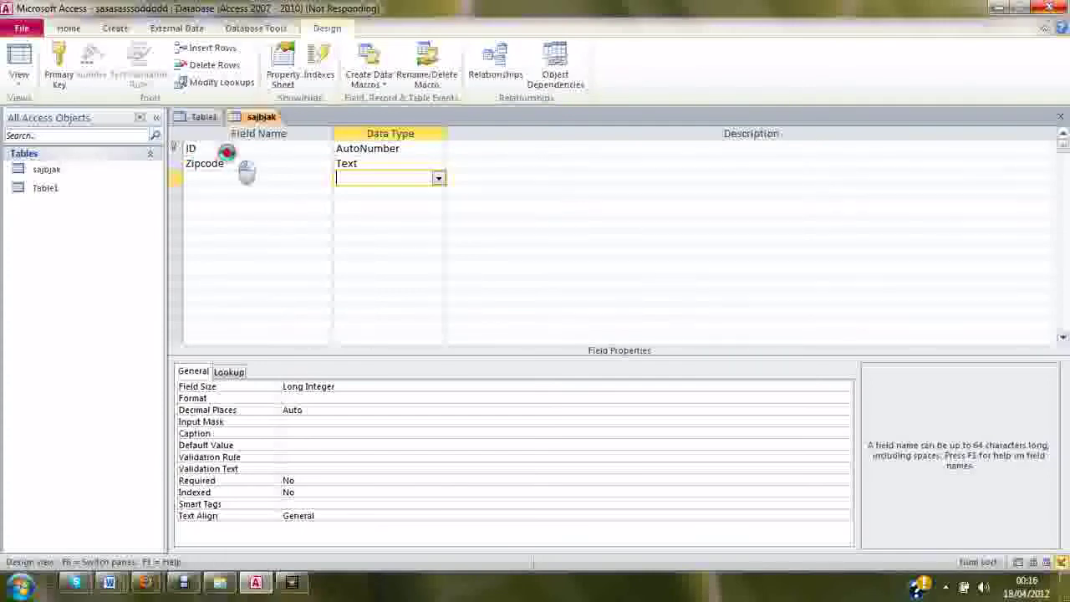
{"action": "left_click", "coordinate": [831, 268]}
{"action": "left_click", "coordinate": [607, 319]}
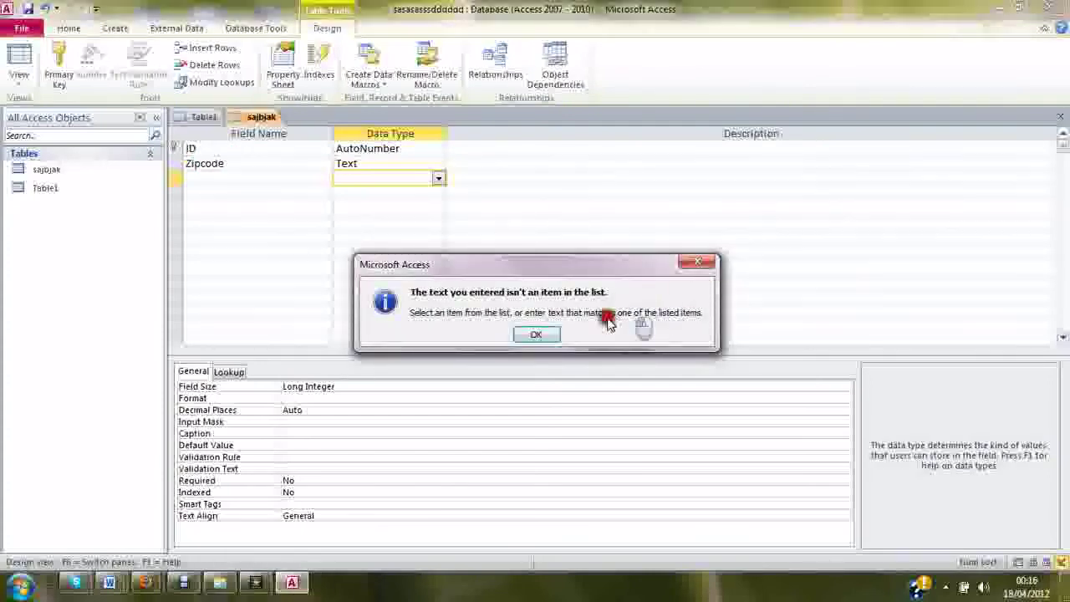
{"action": "left_click", "coordinate": [535, 335]}
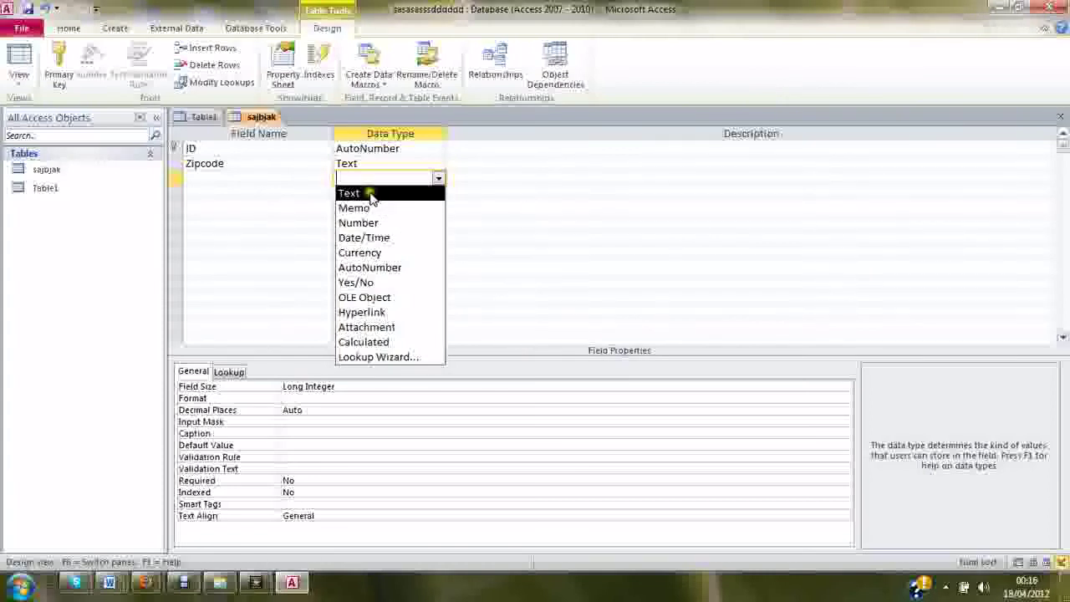
{"action": "left_click", "coordinate": [311, 191]}
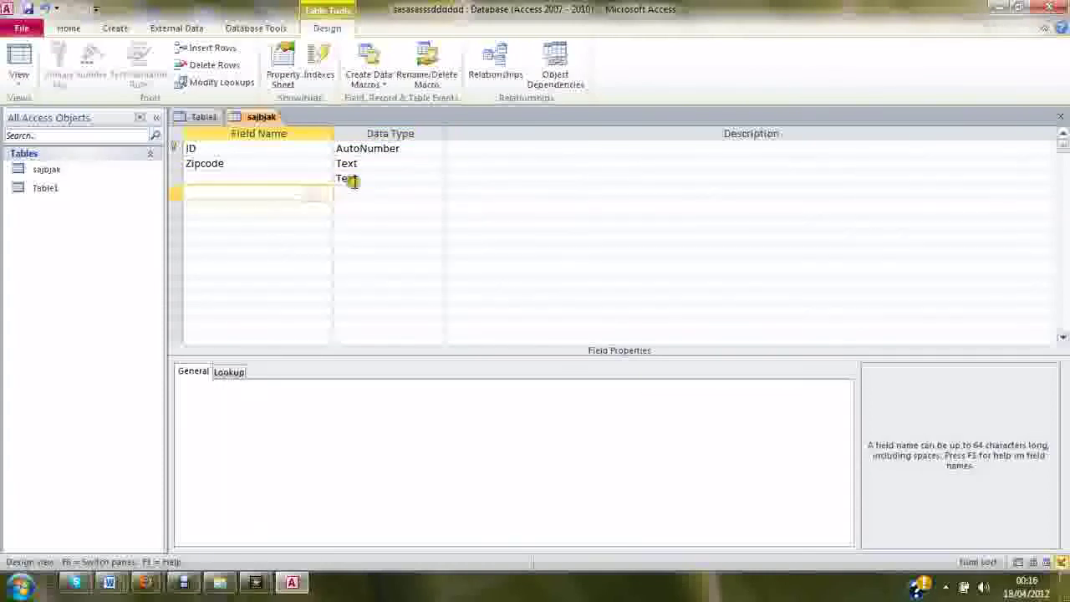
- Replace the Text data type of the unnamed row below Zipcode with Memo
{"action": "left_click", "coordinate": [353, 182]}
{"action": "key", "text": "BackSpace"}
{"action": "key", "text": "BackSpace"}
{"action": "key", "text": "BackSpace"}
{"action": "key", "text": "BackSpace"}
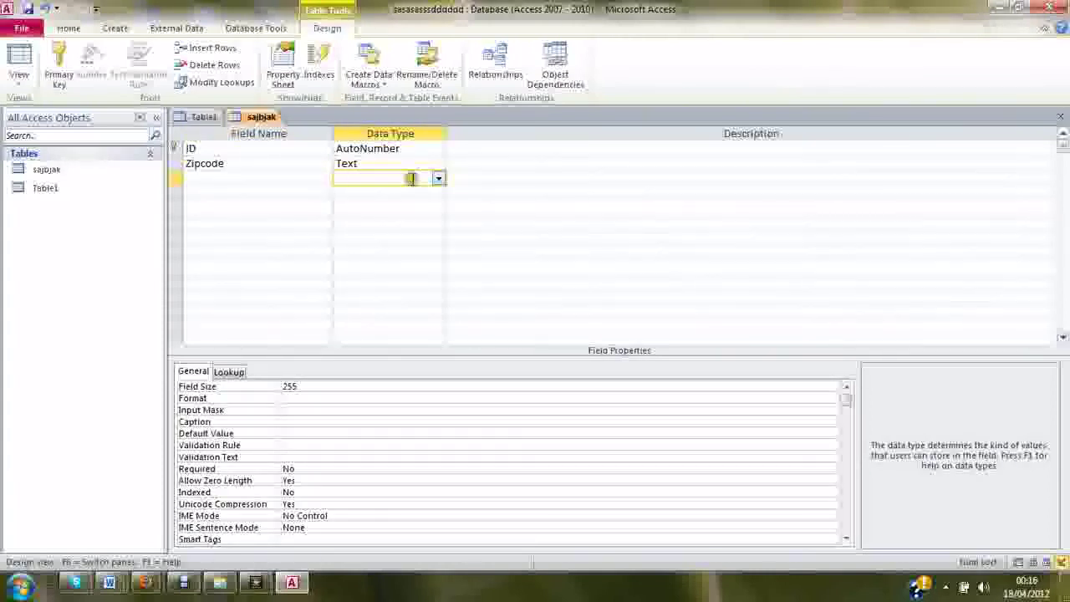
{"action": "left_click", "coordinate": [410, 162]}
{"action": "left_click", "coordinate": [552, 336]}
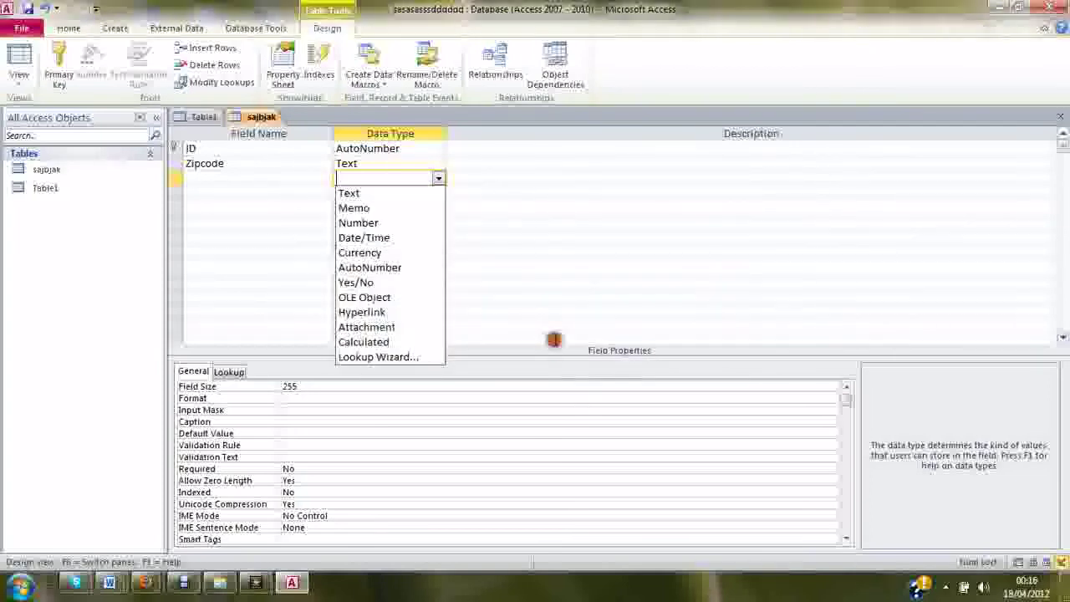
{"action": "left_click", "coordinate": [394, 207]}
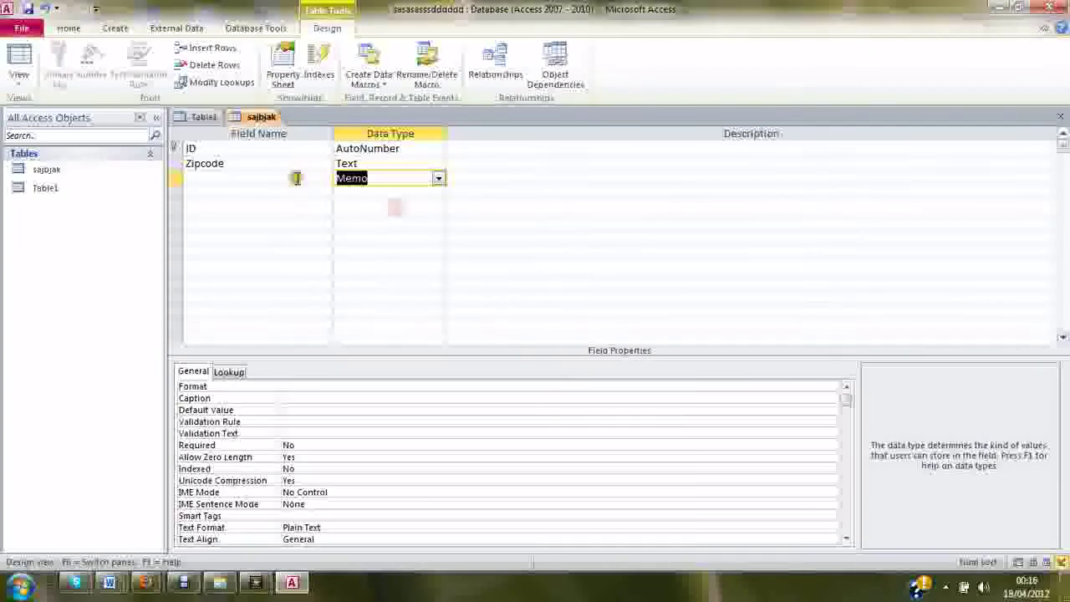
{"action": "left_click", "coordinate": [296, 178]}
{"action": "left_click", "coordinate": [293, 161]}
{"action": "left_click", "coordinate": [291, 175]}
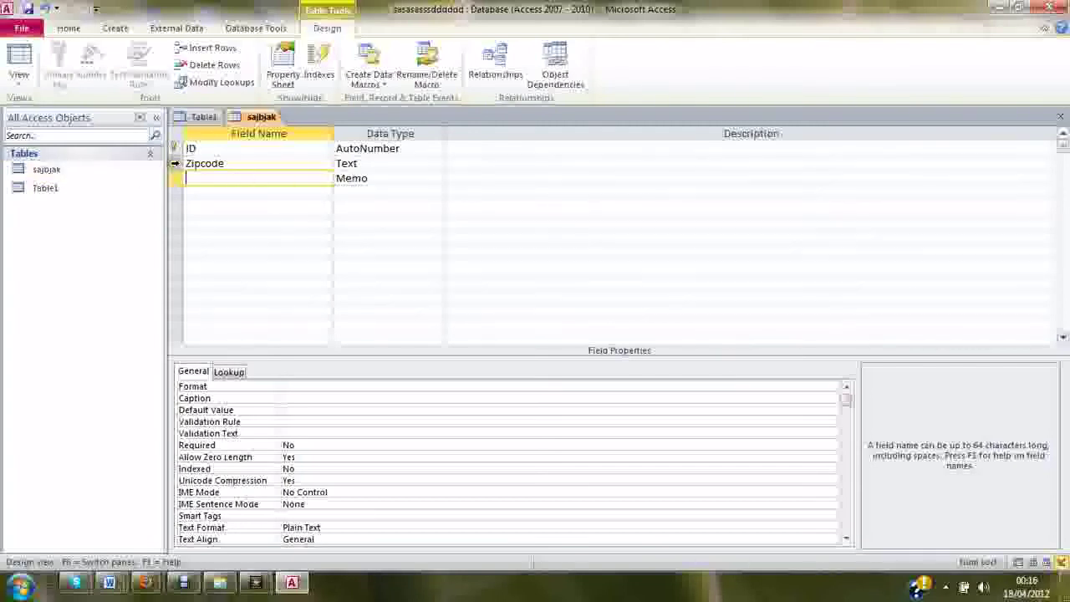
- Make the Zipcode field the primary key of the sajbjak table in place of ID
{"action": "left_click", "coordinate": [177, 163]}
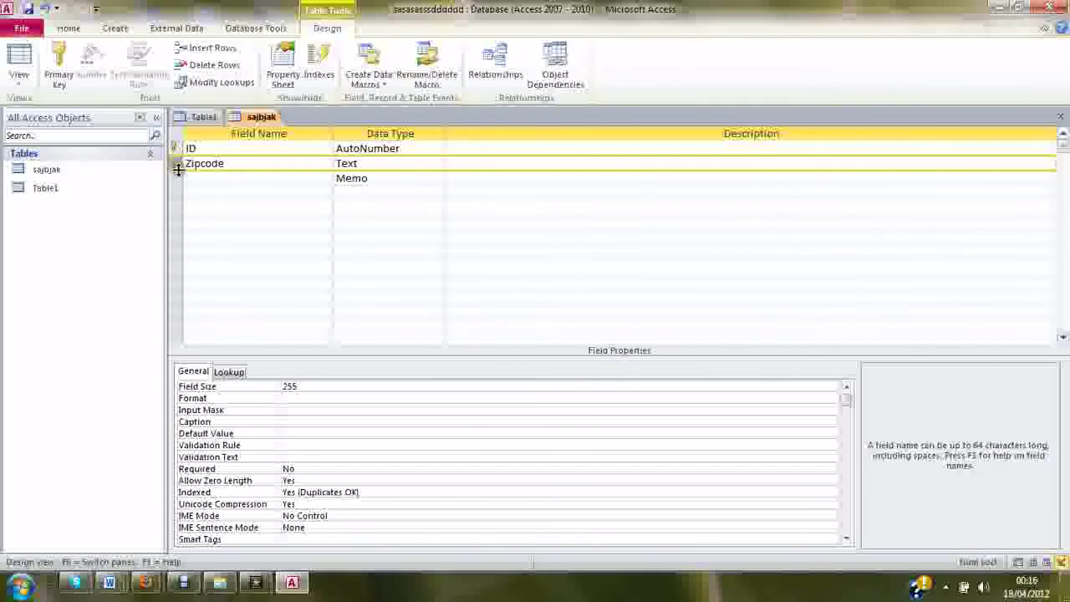
{"action": "right_click", "coordinate": [176, 163]}
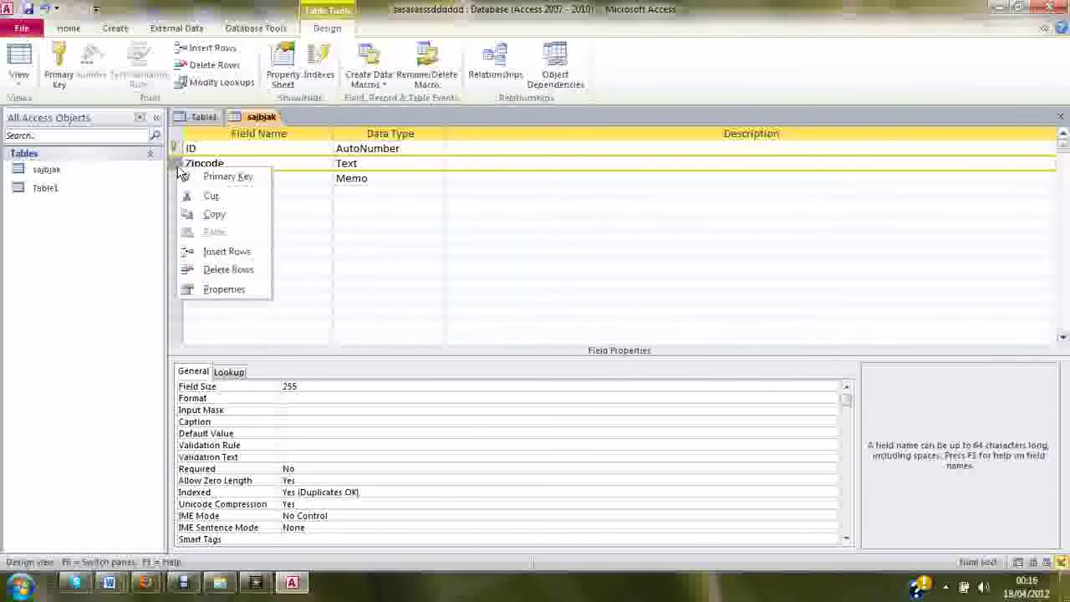
{"action": "left_click", "coordinate": [232, 177]}
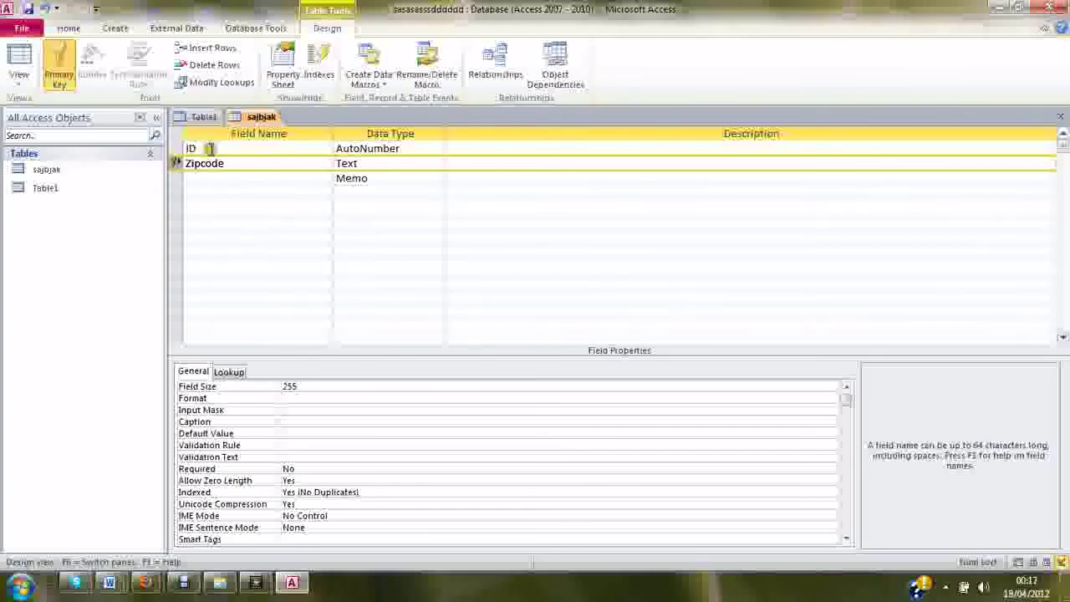
{"action": "left_click", "coordinate": [205, 147]}
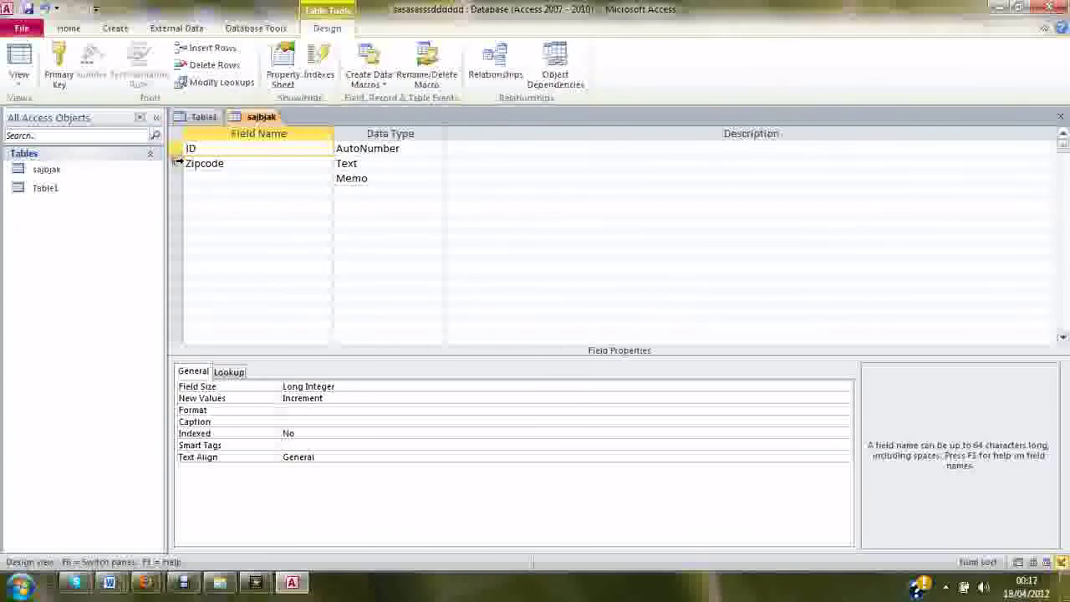
{"action": "left_click", "coordinate": [177, 163]}
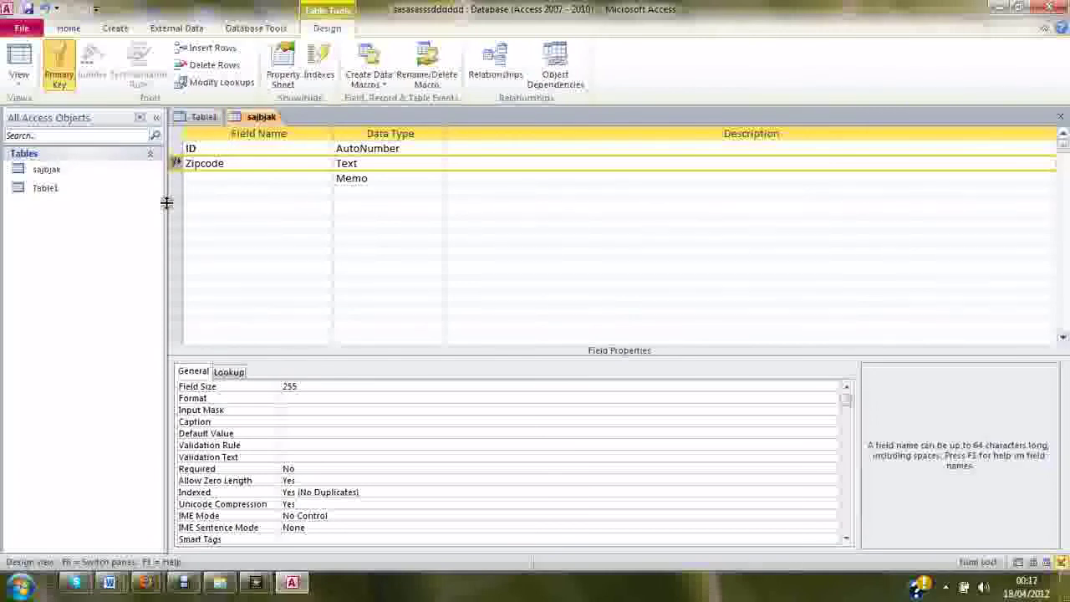
- Set the ID field as the table's primary key again
{"action": "left_click", "coordinate": [176, 148]}
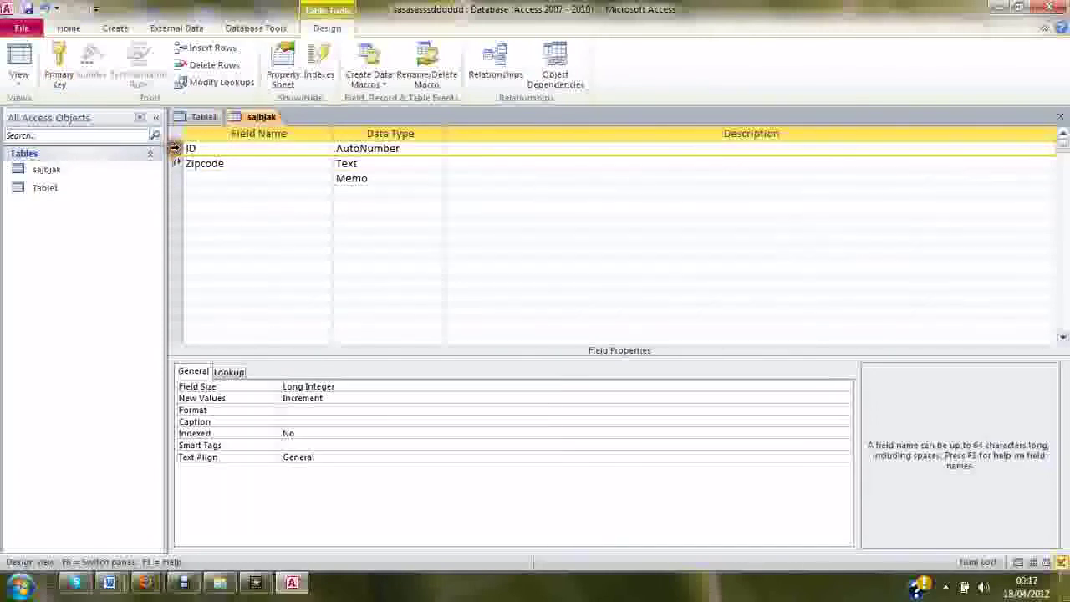
{"action": "right_click", "coordinate": [176, 148]}
{"action": "left_click", "coordinate": [209, 159]}
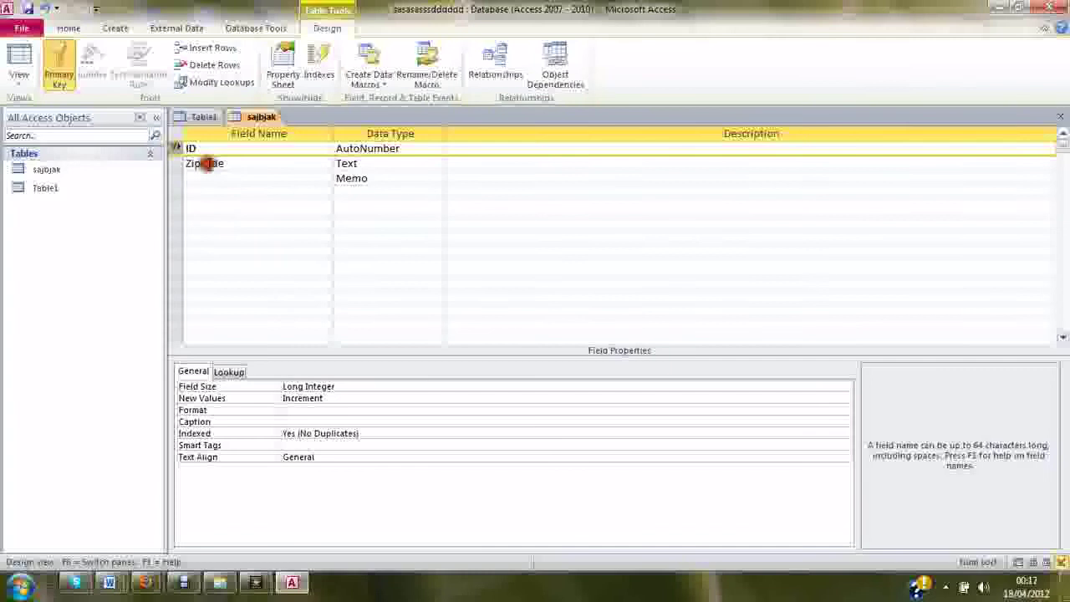
- Reassign the primary key from the ID field to the Zipcode field
{"action": "left_click", "coordinate": [174, 163]}
{"action": "right_click", "coordinate": [175, 164]}
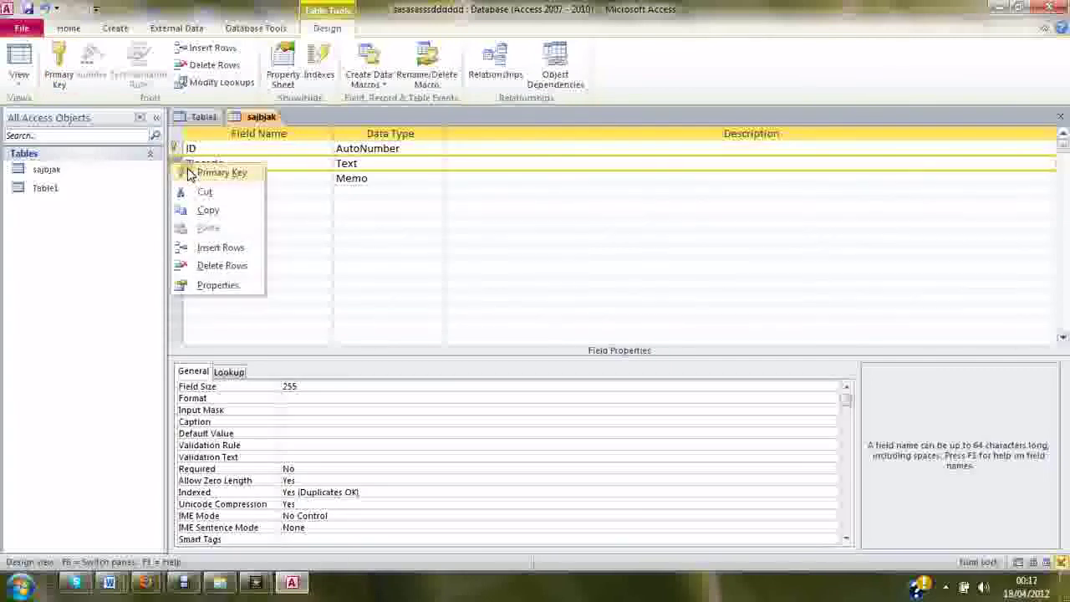
{"action": "left_click", "coordinate": [213, 173]}
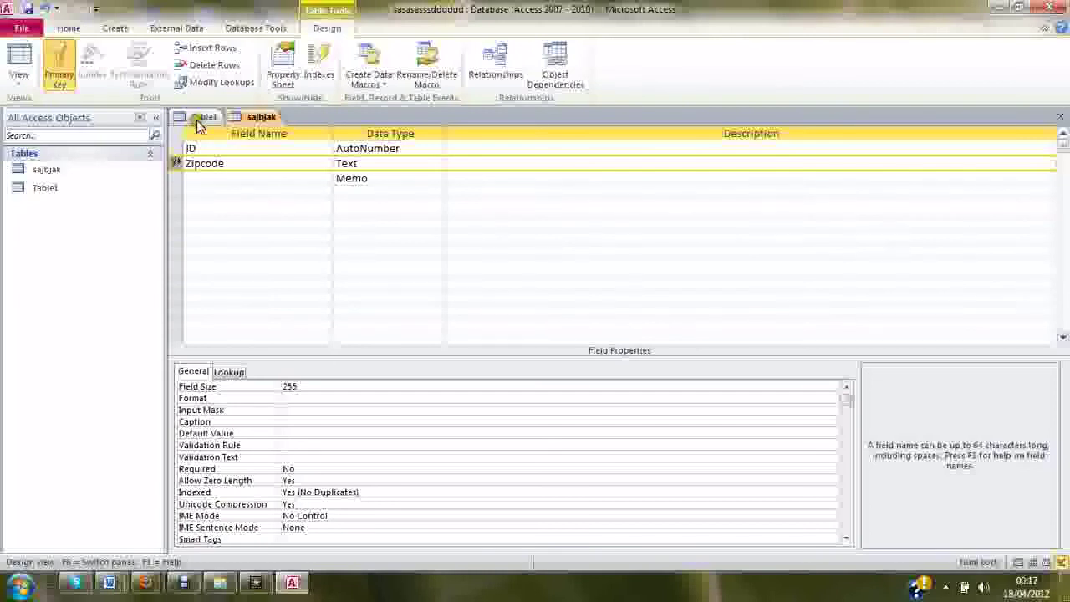
- Remove the primary key from the Zipcode field, leaving the table without one
{"action": "right_click", "coordinate": [182, 165]}
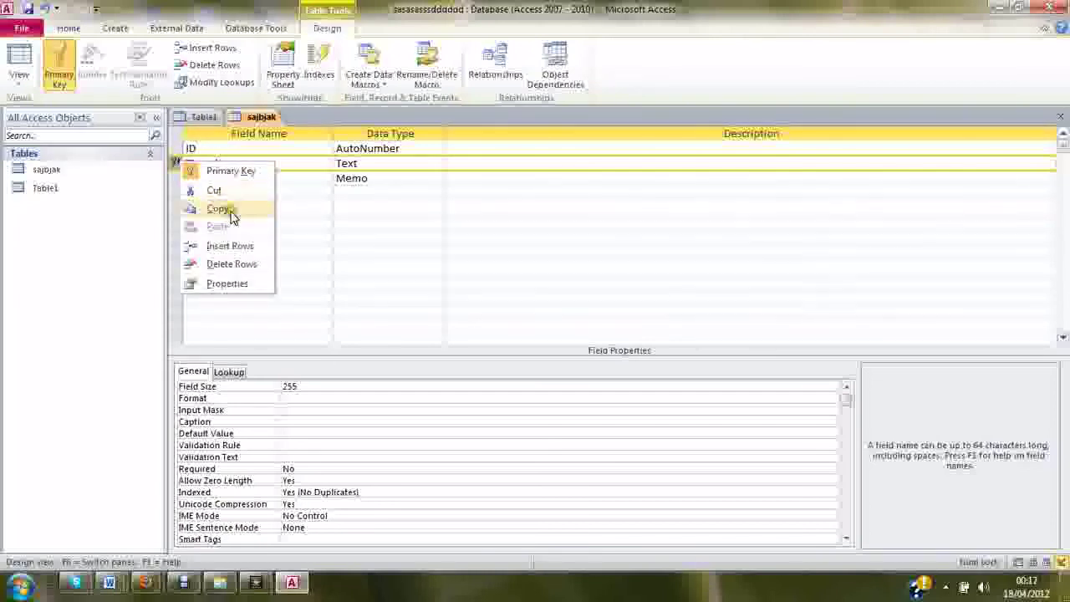
{"action": "left_click", "coordinate": [231, 171]}
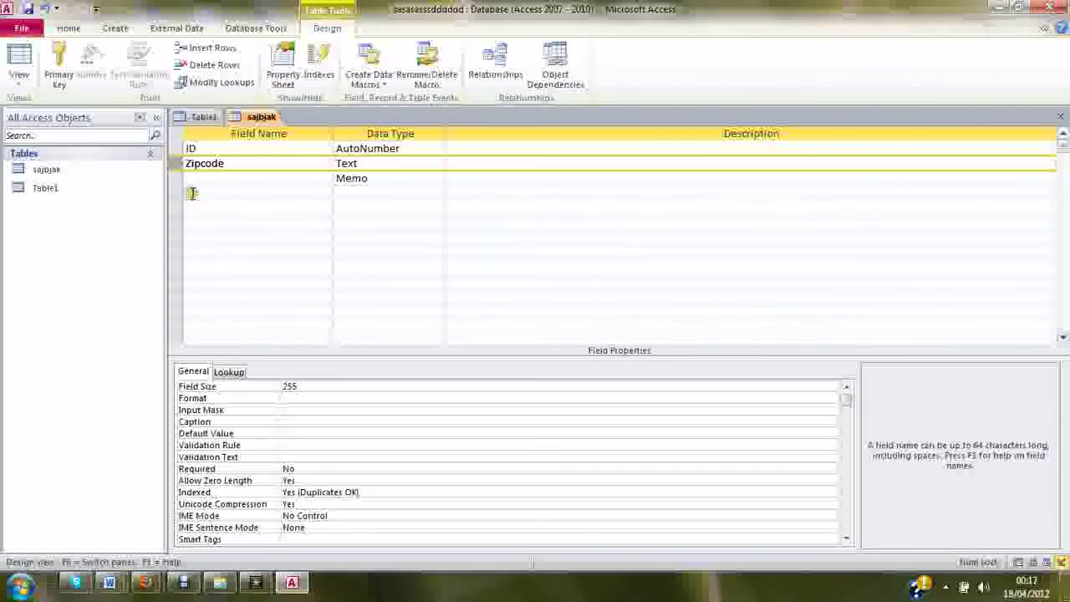
{"action": "left_click", "coordinate": [215, 153]}
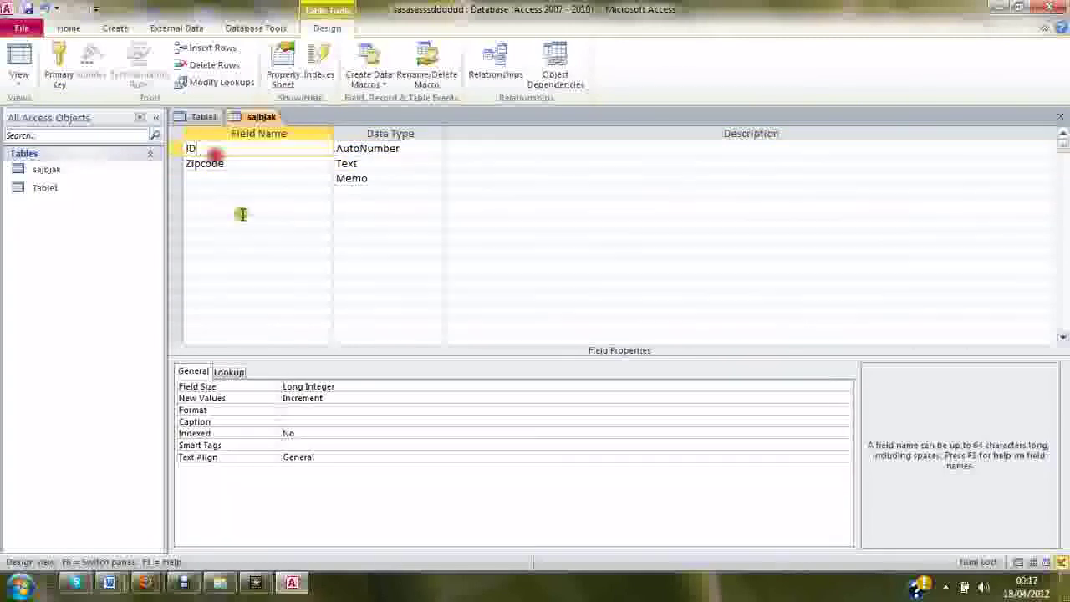
{"action": "left_click", "coordinate": [244, 251]}
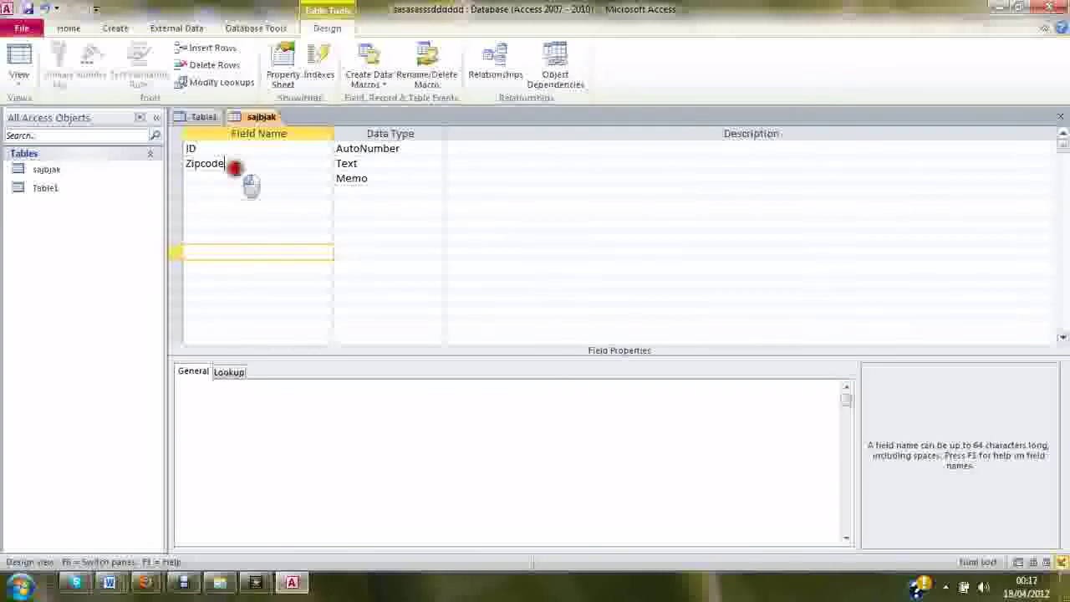
- Select the Zipcode field and set it as the primary key with the table design tools
{"action": "left_click", "coordinate": [233, 164]}
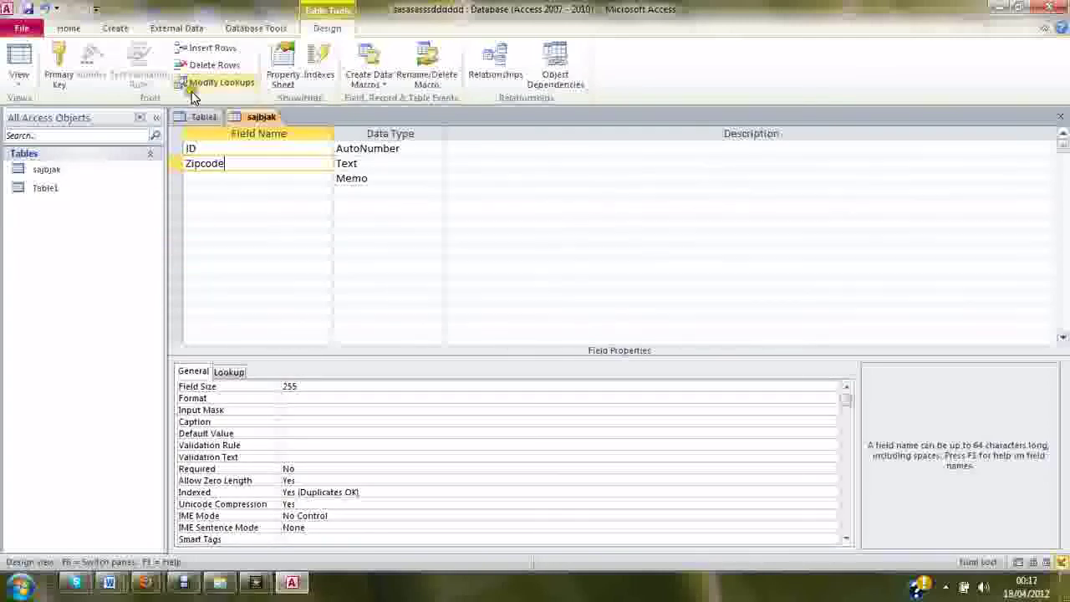
{"action": "left_click", "coordinate": [120, 29]}
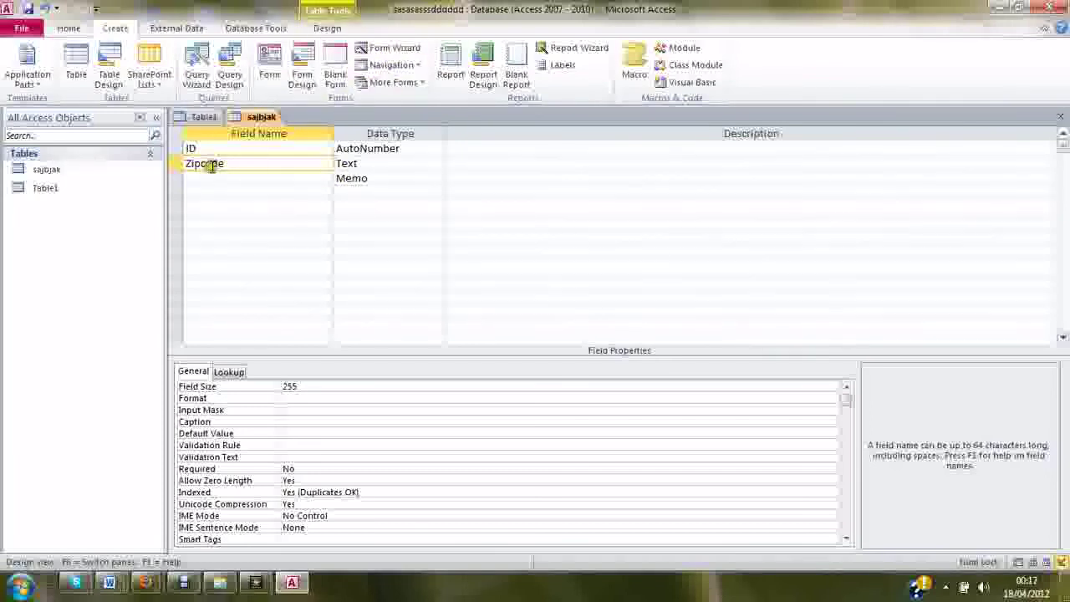
{"action": "left_click", "coordinate": [150, 28]}
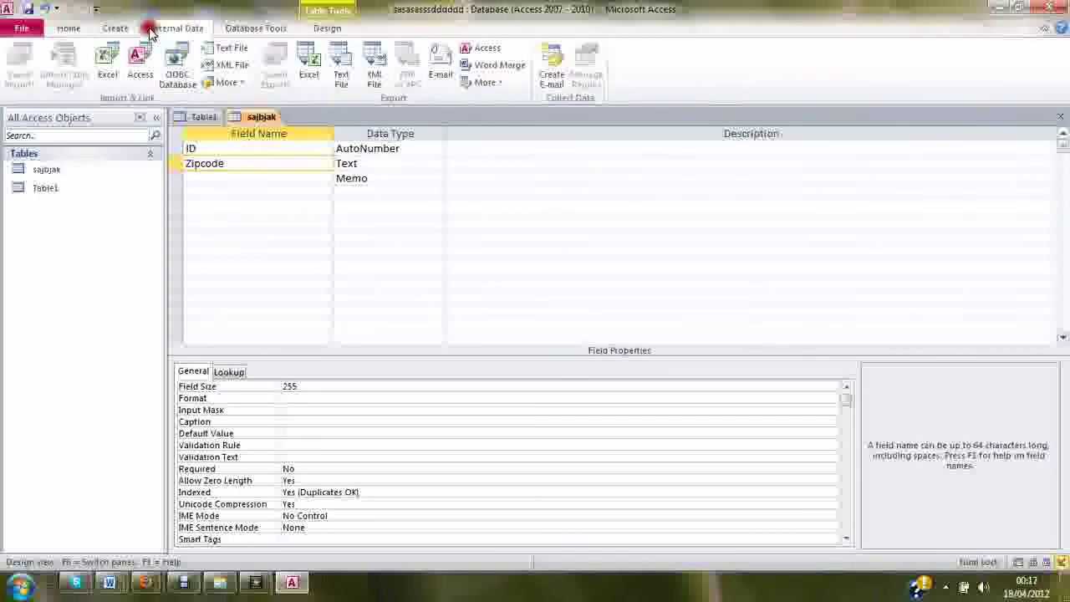
{"action": "left_click", "coordinate": [234, 28]}
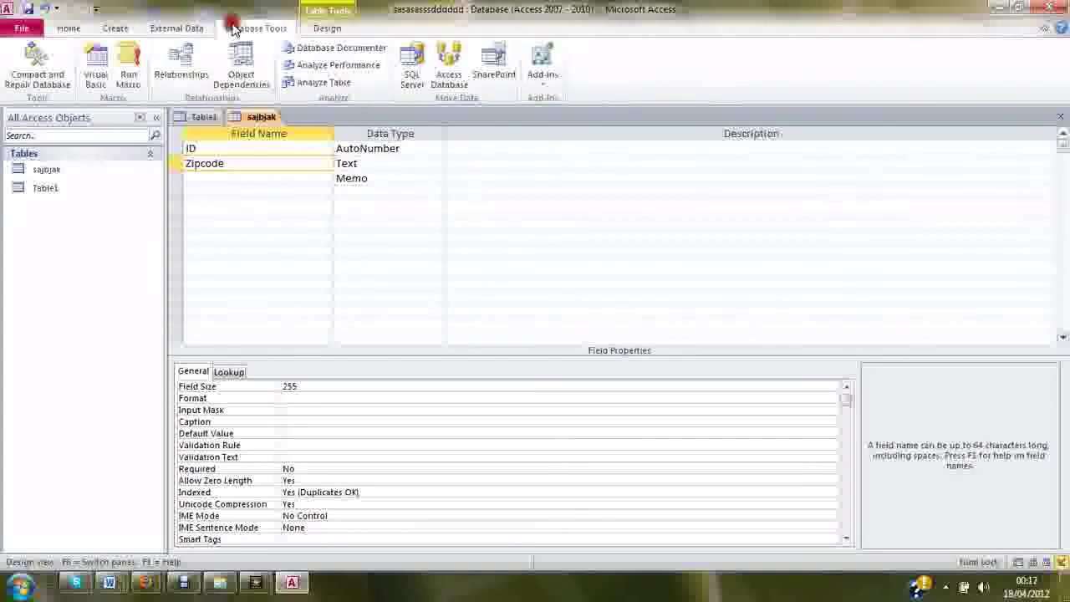
{"action": "left_click", "coordinate": [306, 30]}
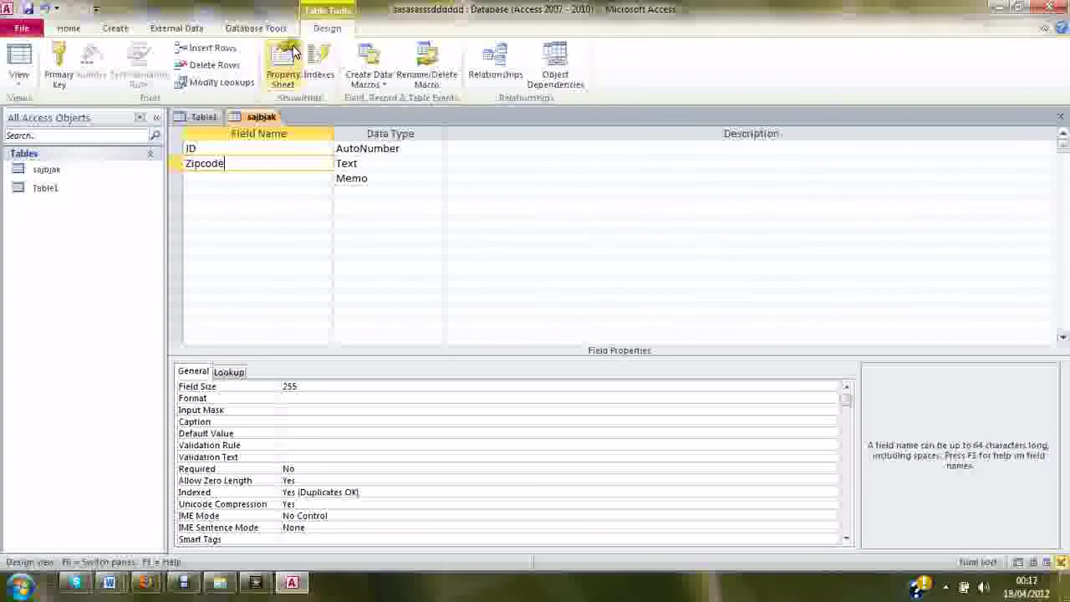
{"action": "left_click", "coordinate": [60, 75]}
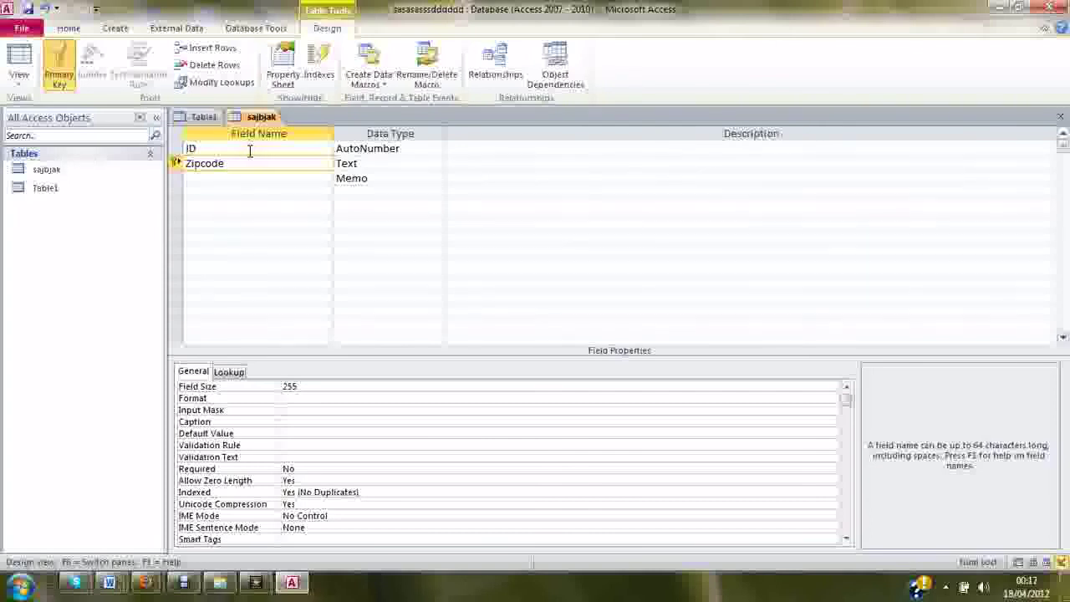
- Switch the sajbjak table from Design View to PivotTable View
{"action": "left_click", "coordinate": [32, 82]}
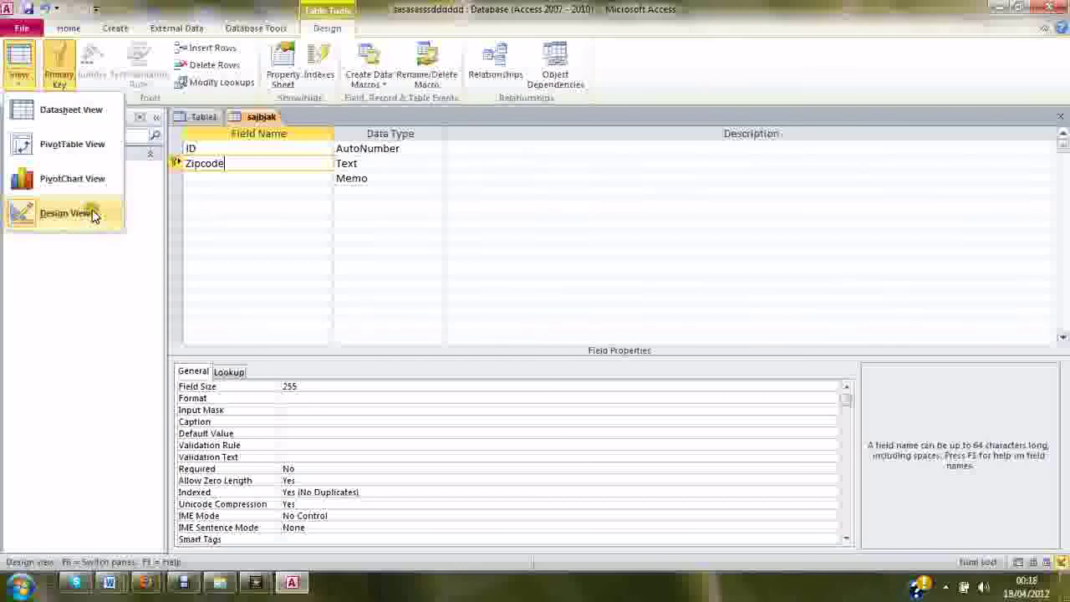
{"action": "left_click", "coordinate": [106, 148]}
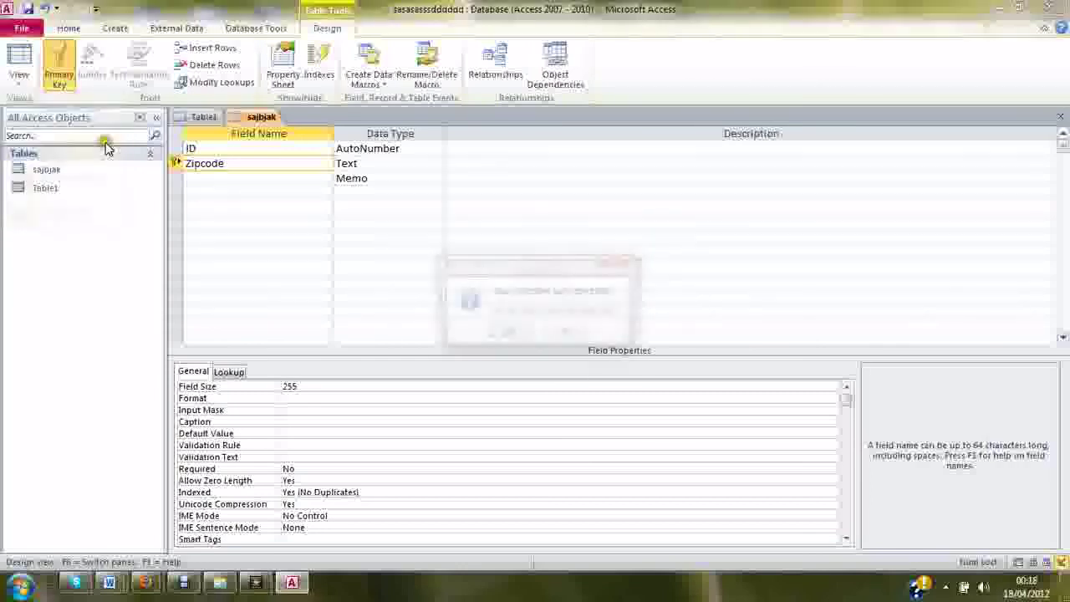